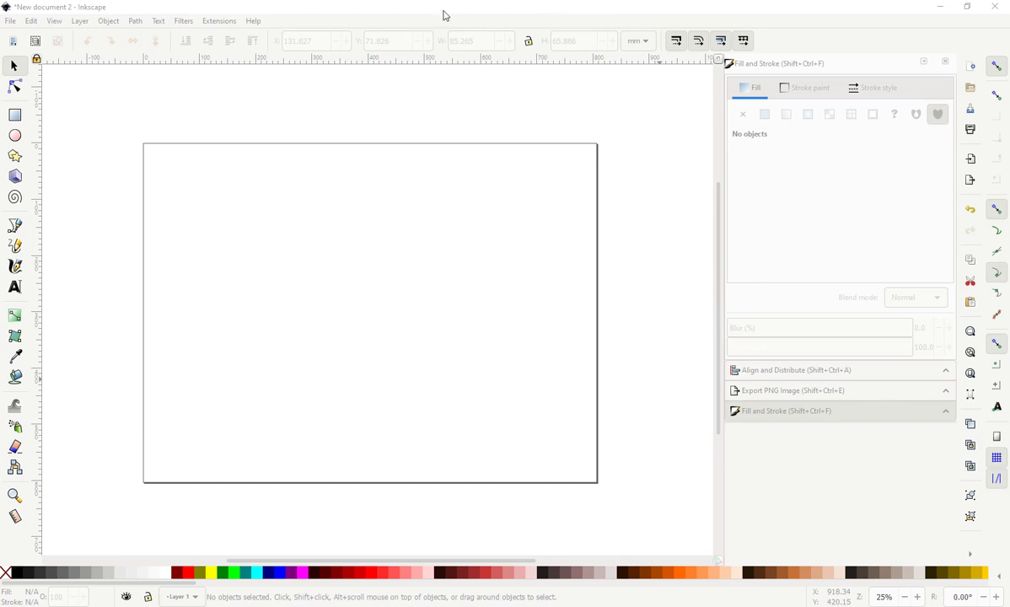
# Draw a perfect circle on the page with the Ellipse tool.
pyautogui.click(337, 9)
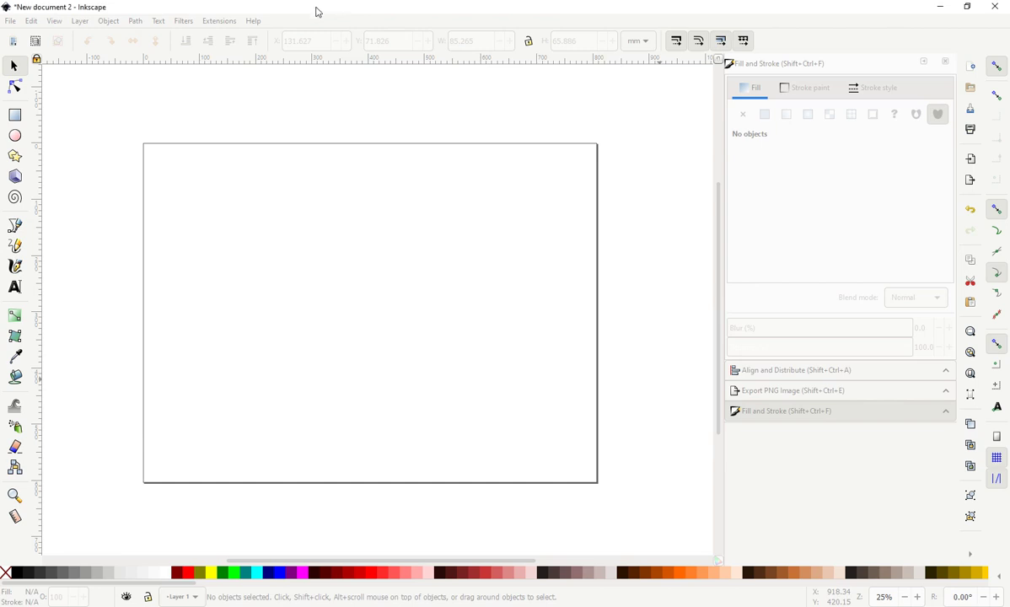
pyautogui.press('e')
pyautogui.moveTo(367, 269)
pyautogui.mouseDown()
pyautogui.moveTo(338, 252)
pyautogui.moveTo(384, 291)
pyautogui.mouseUp()
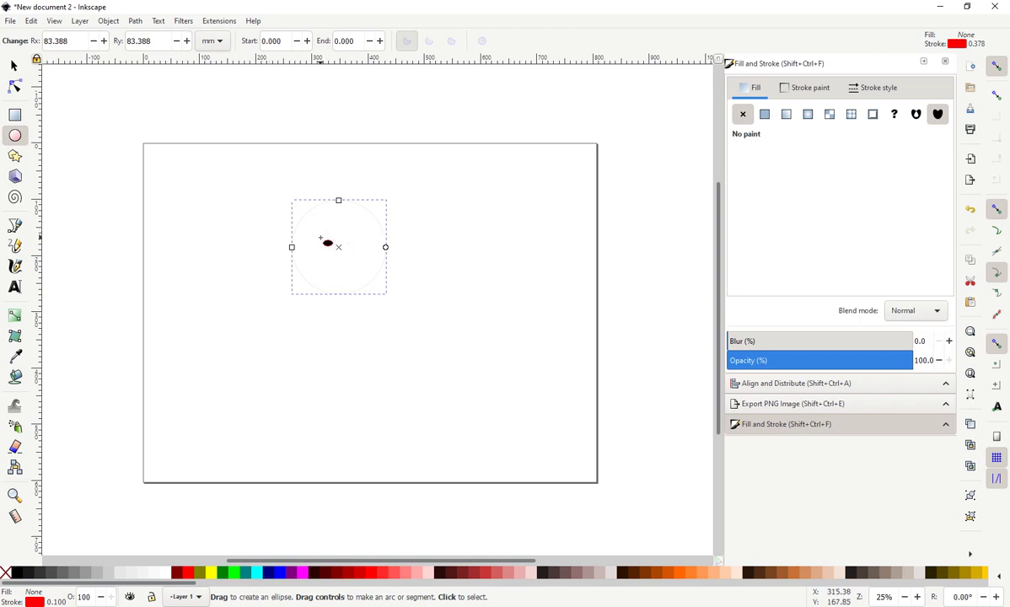
pyautogui.scroll(2, 322, 243)
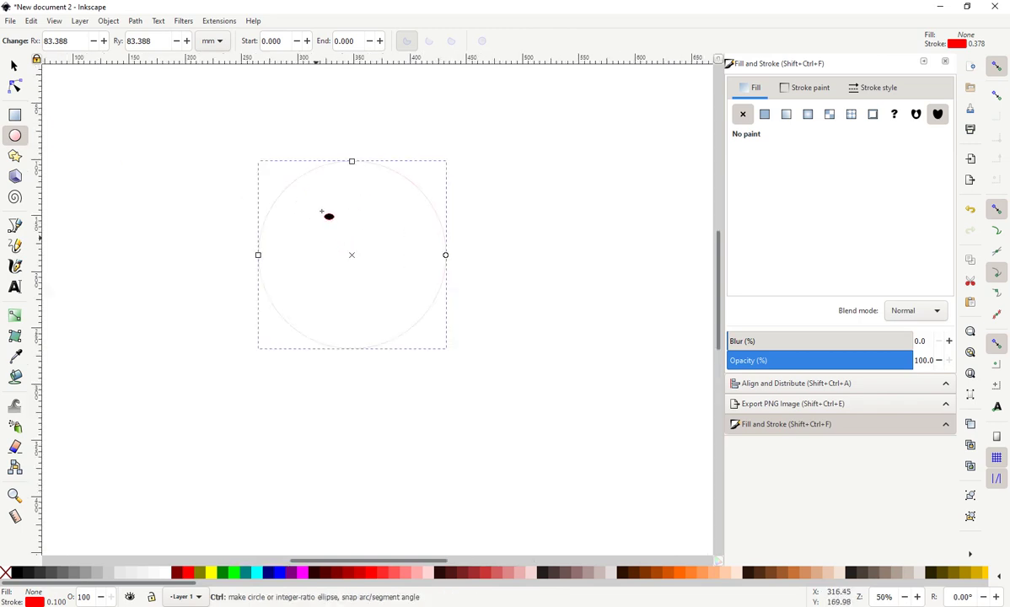
# Resize the circle proportionally to 9 inches, using inch units.
pyautogui.click(14, 65)
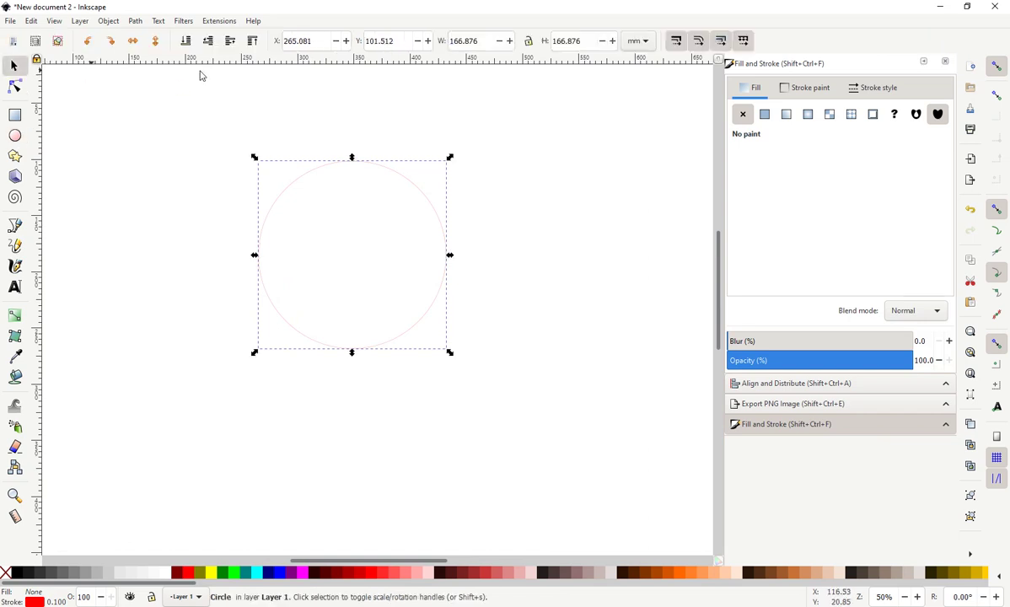
pyautogui.click(634, 41)
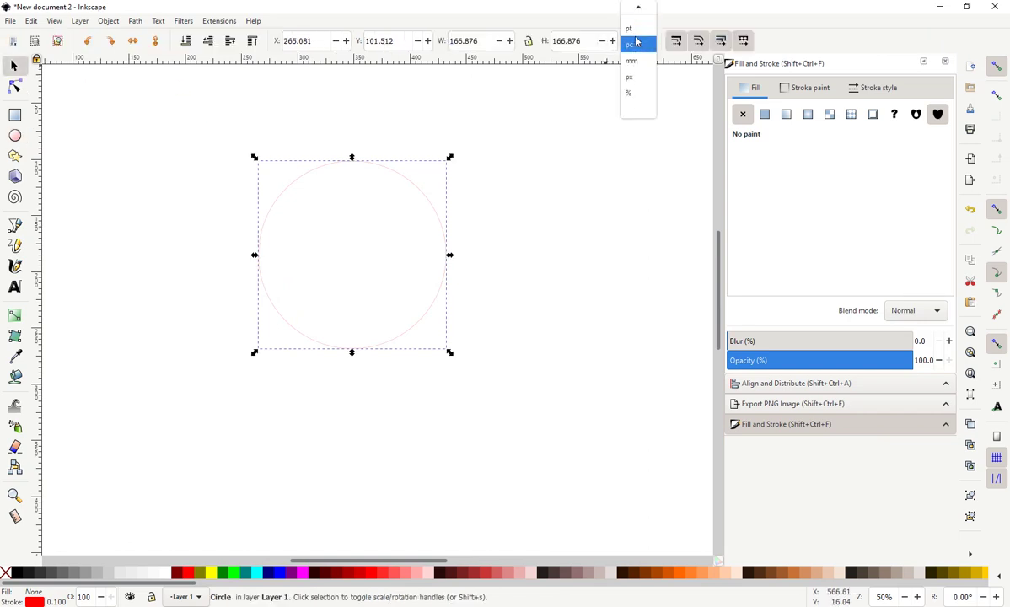
pyautogui.click(632, 39)
pyautogui.click(578, 41)
pyautogui.click(529, 41)
pyautogui.doubleClick(566, 40)
pyautogui.write('9')
pyautogui.press('Return')
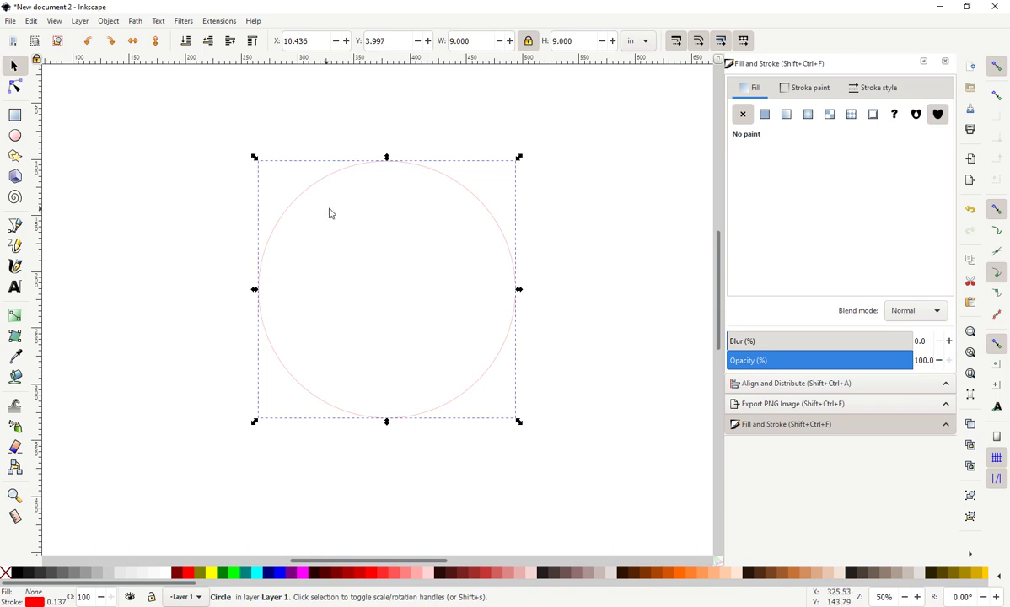
# Paste a copy of the circle and resize it to 8 inches.
pyautogui.hotkey('ctrl', 'v')
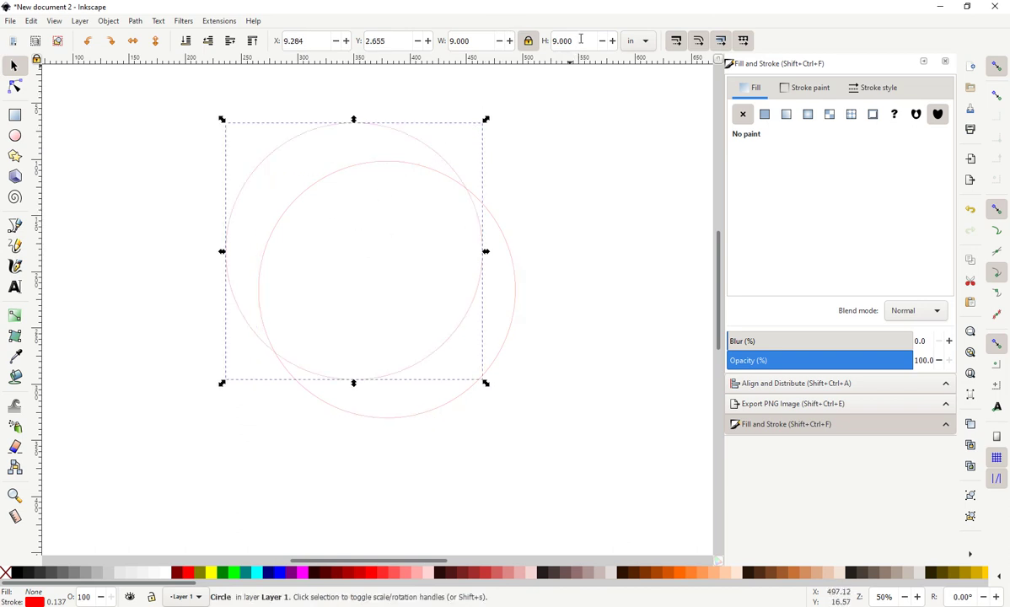
pyautogui.doubleClick(581, 39)
pyautogui.write('8')
pyautogui.press('Return')
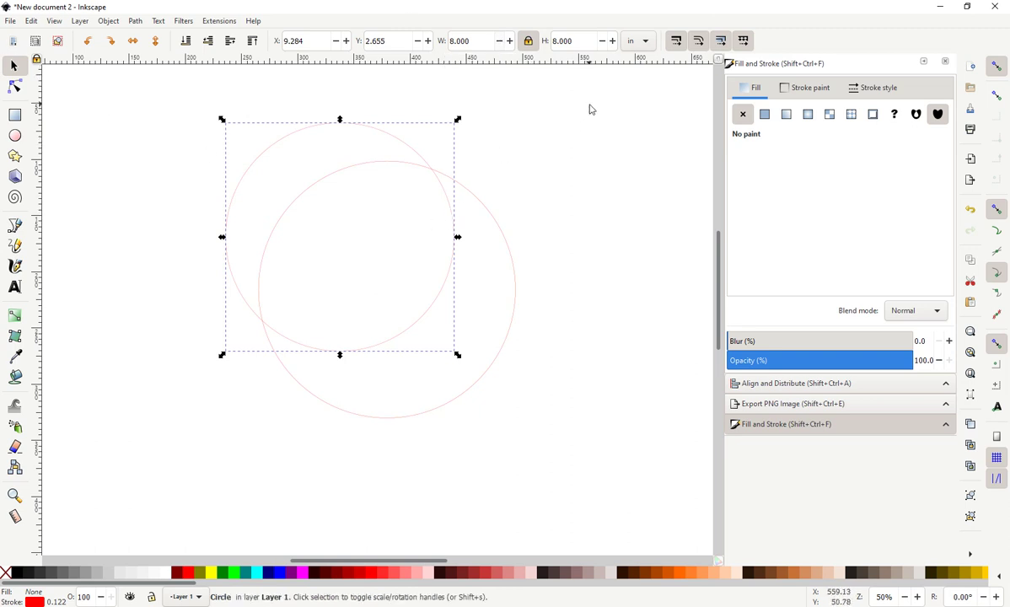
# Centre both circles on each other horizontally and vertically with Align and Distribute.
pyautogui.moveTo(589, 78); pyautogui.dragTo(135, 509)
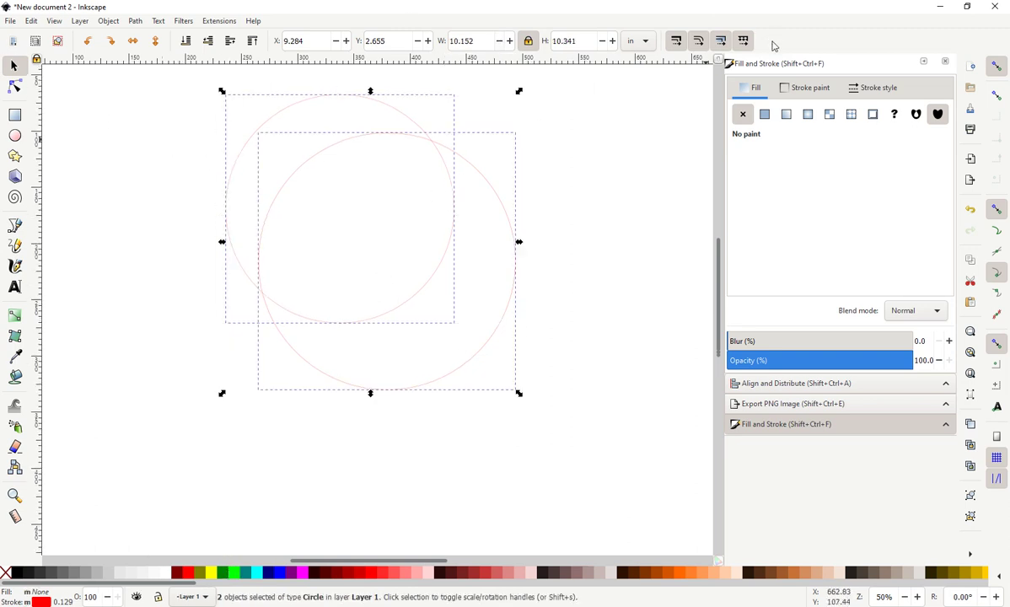
pyautogui.click(753, 384)
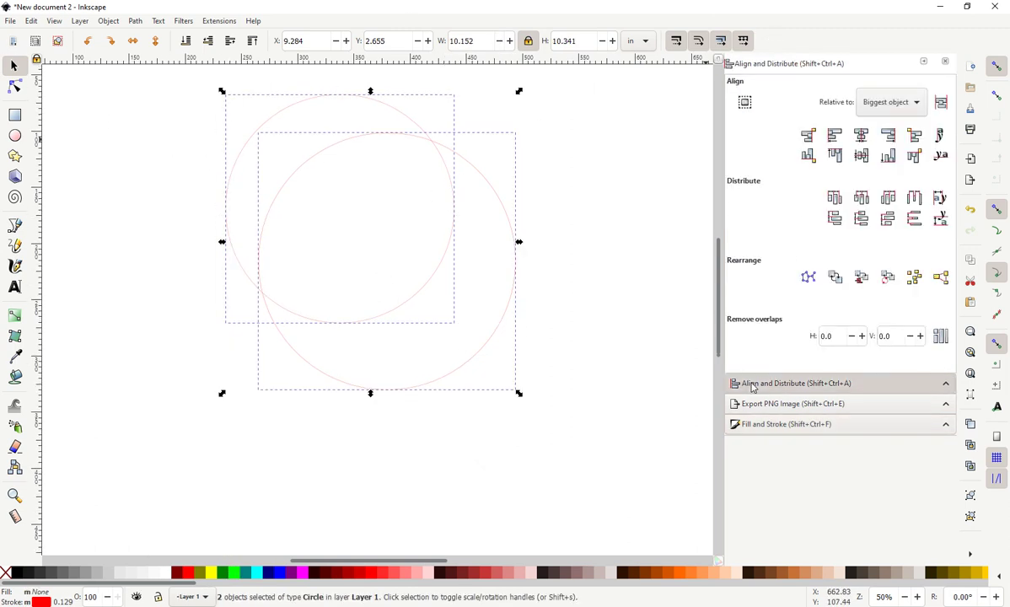
pyautogui.click(862, 157)
pyautogui.click(862, 157)
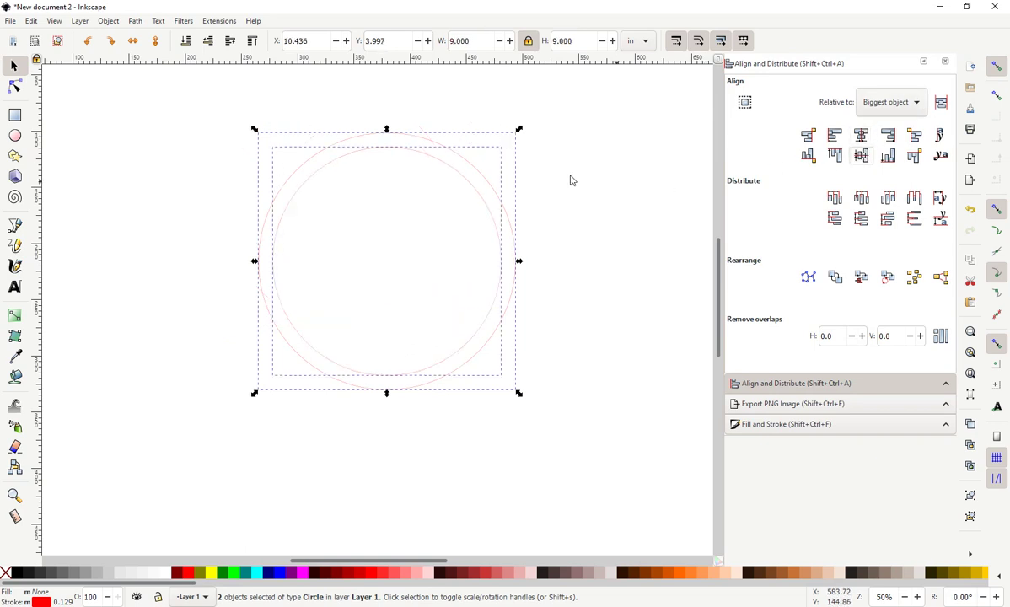
pyautogui.click(335, 243)
pyautogui.hscroll(-2, 386, 218)
pyautogui.scroll(-1, 385, 218)
pyautogui.moveTo(239, 92); pyautogui.dragTo(629, 419)
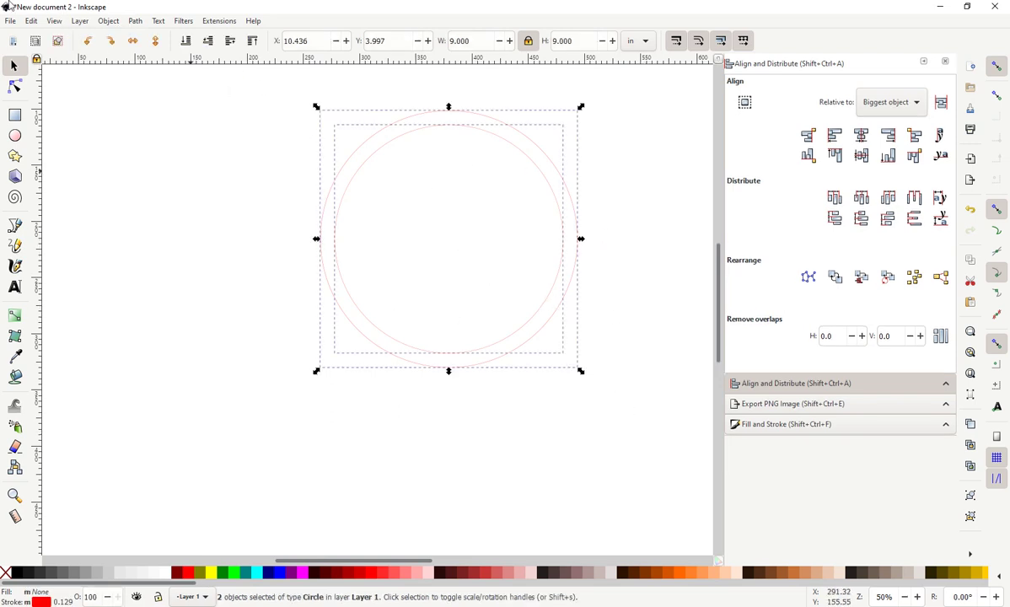
# Subtract the 8-inch circle from the 9-inch one with Path > Difference, then select the ring.
pyautogui.click(136, 21)
pyautogui.click(158, 94)
pyautogui.click(416, 198)
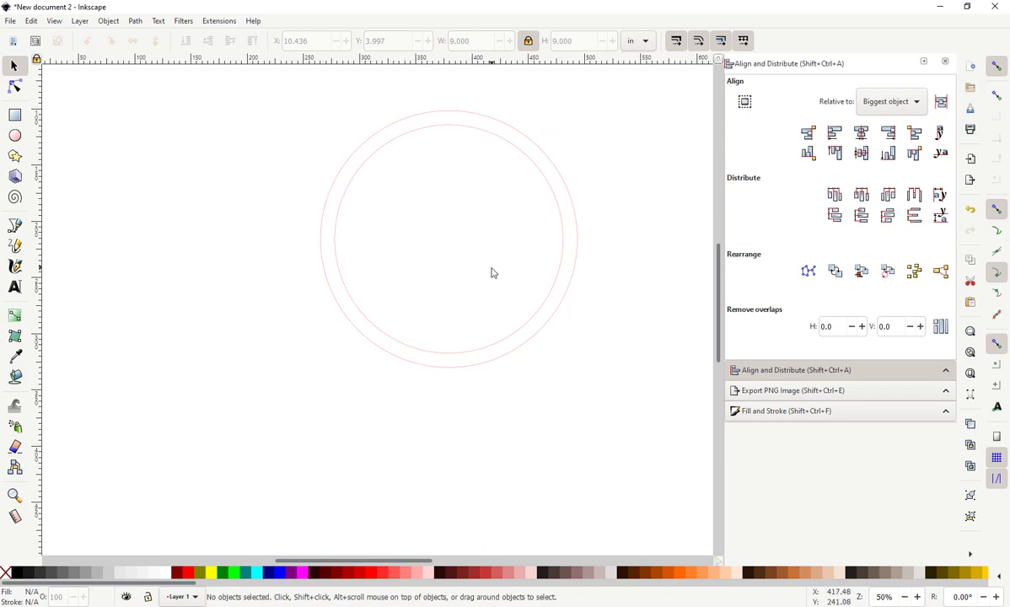
pyautogui.click(429, 132)
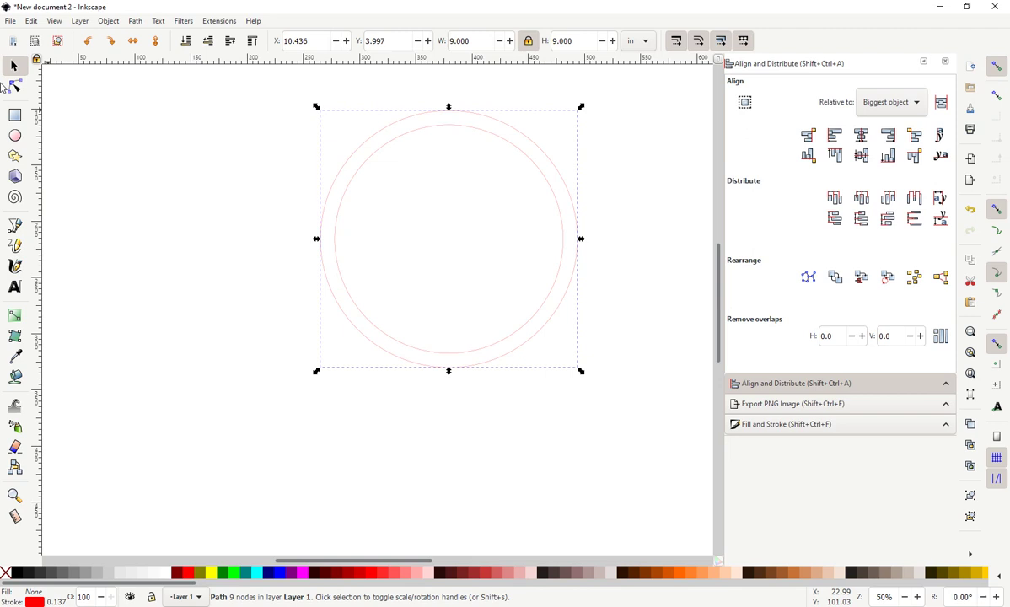
# Add 'Welcome' text in the Ladybug font and widen it to about 8 inches.
pyautogui.click(16, 287)
pyautogui.click(359, 238)
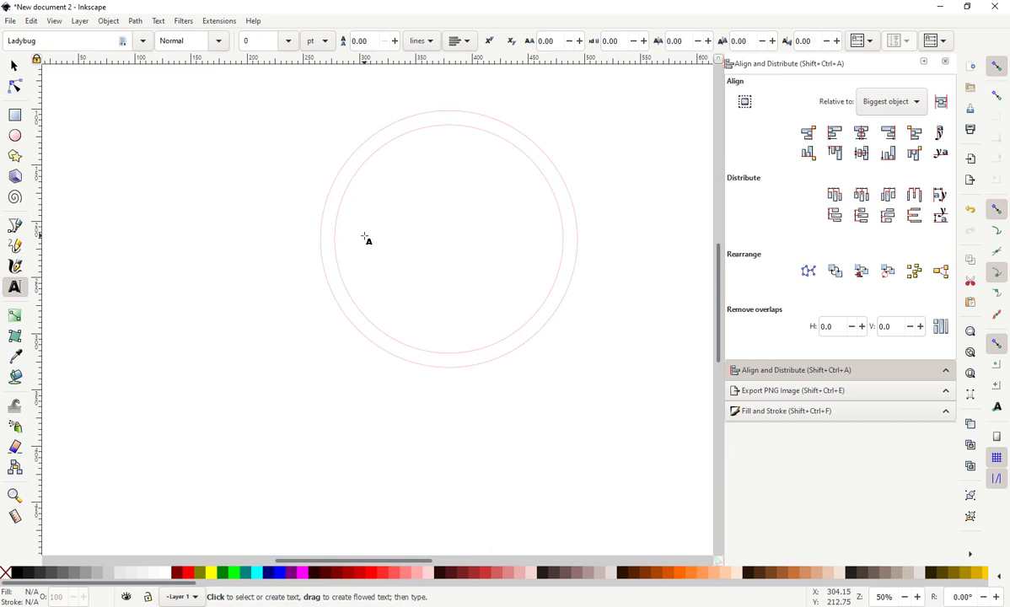
pyautogui.write('La')
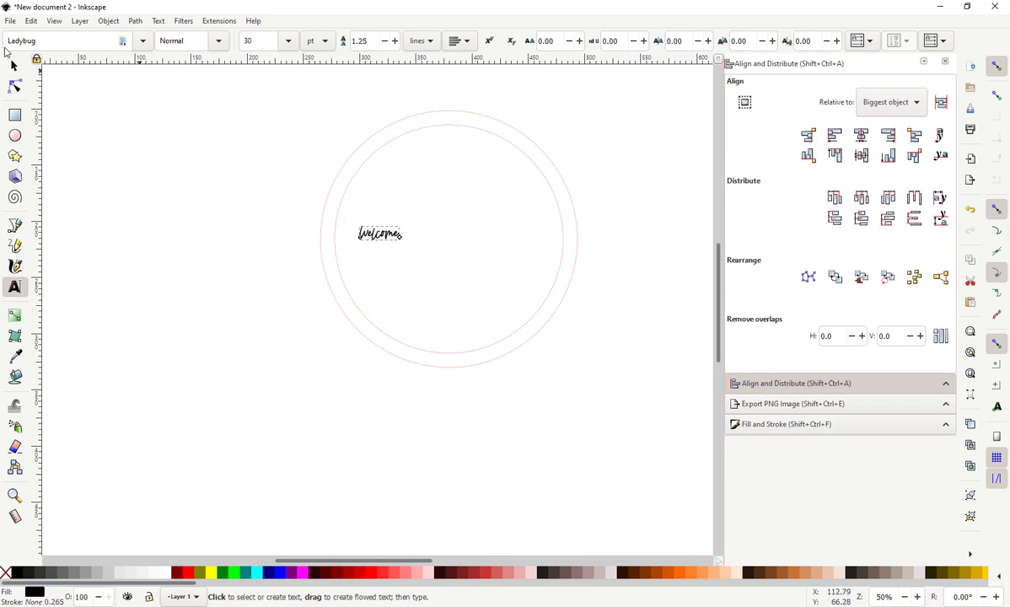
pyautogui.click(14, 67)
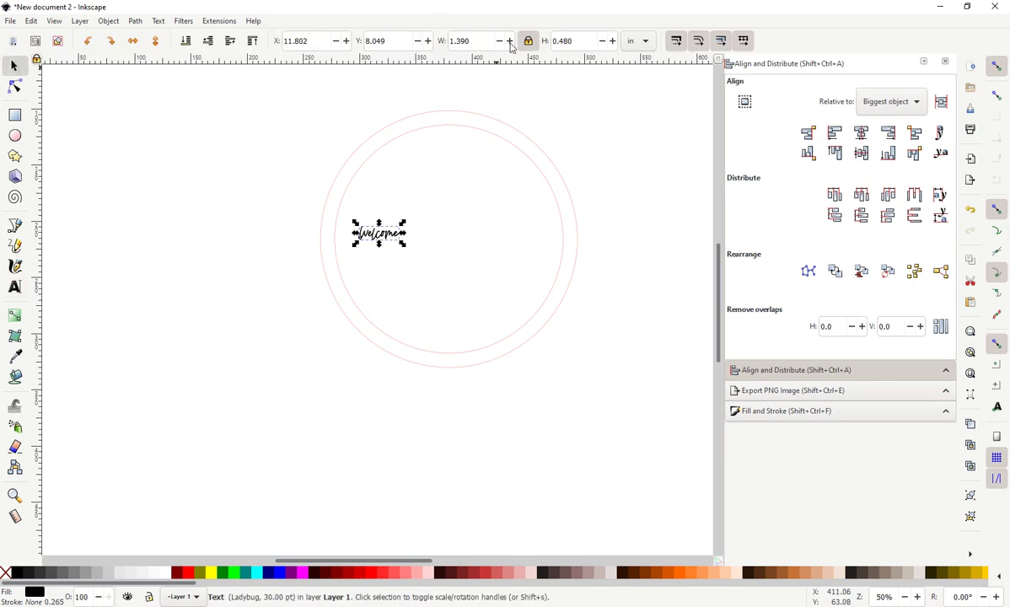
pyautogui.click(484, 41)
pyautogui.scroll(20, 484, 42)
pyautogui.scroll(20, 485, 40)
pyautogui.scroll(3, 483, 48)
pyautogui.scroll(7, 482, 42)
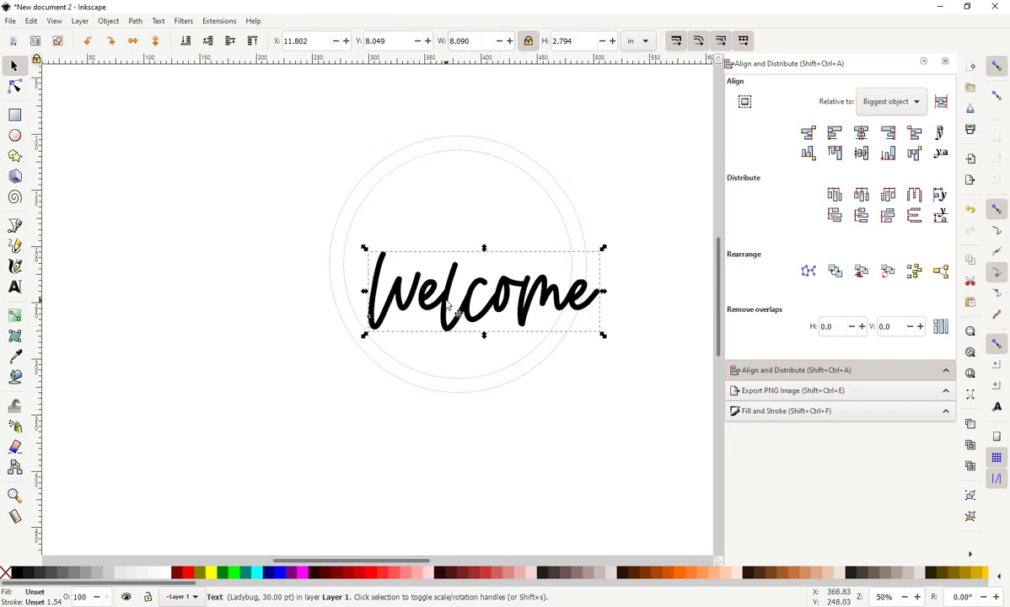
# Move the Welcome text up into the ring's top and shrink it slightly.
pyautogui.moveTo(443, 297); pyautogui.dragTo(422, 287)
pyautogui.scroll(2, 423, 287)
pyautogui.scroll(-1, 422, 287)
pyautogui.moveTo(425, 285); pyautogui.dragTo(424, 210)
pyautogui.moveTo(311, 152); pyautogui.dragTo(325, 156)
pyautogui.moveTo(502, 236); pyautogui.dragTo(491, 227)
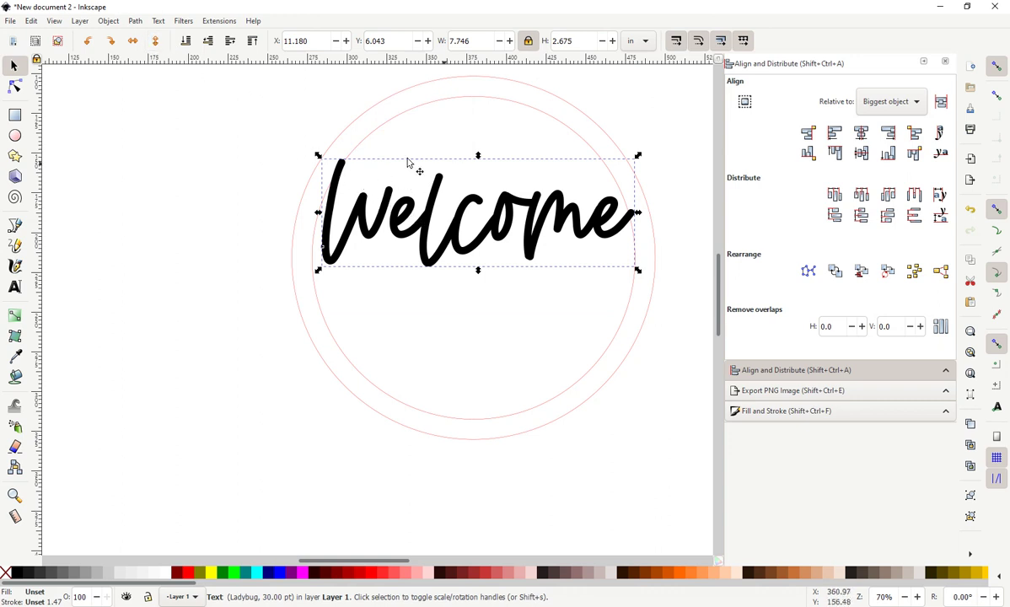
# Convert the Welcome text to paths and ungroup it into separate letters.
pyautogui.click(136, 21)
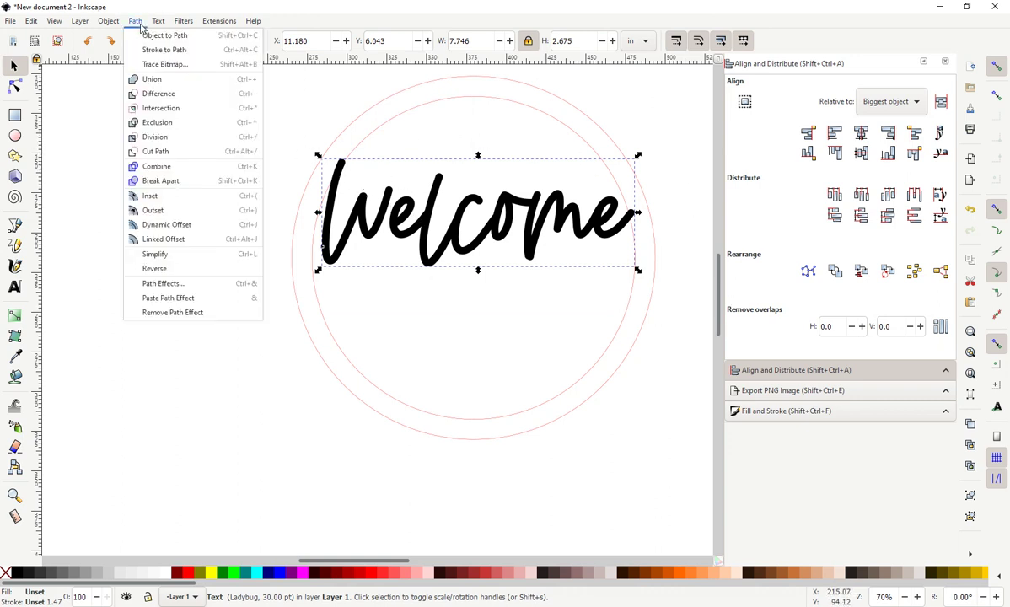
pyautogui.click(183, 39)
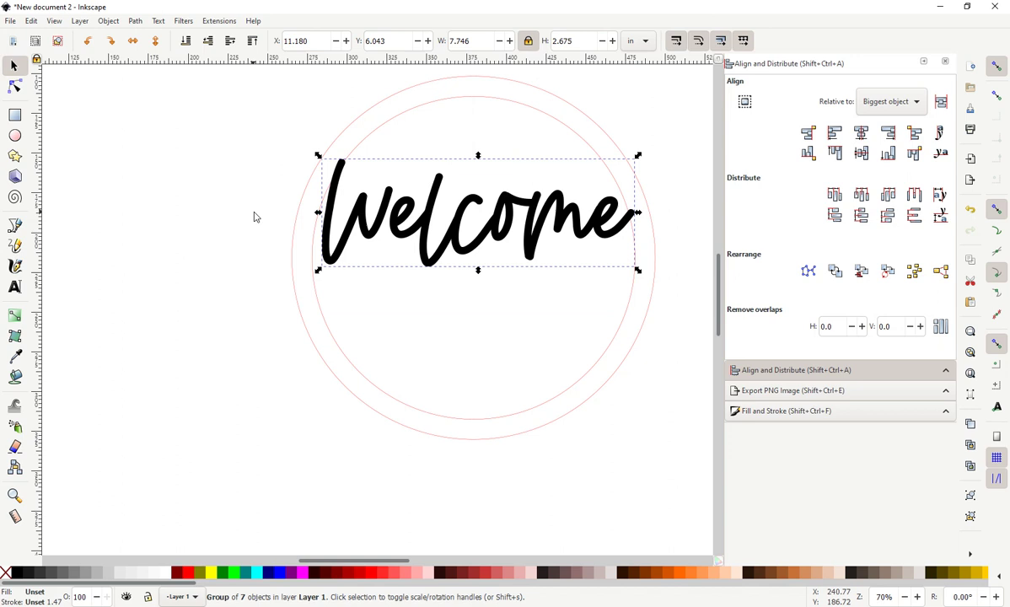
pyautogui.rightClick(398, 226)
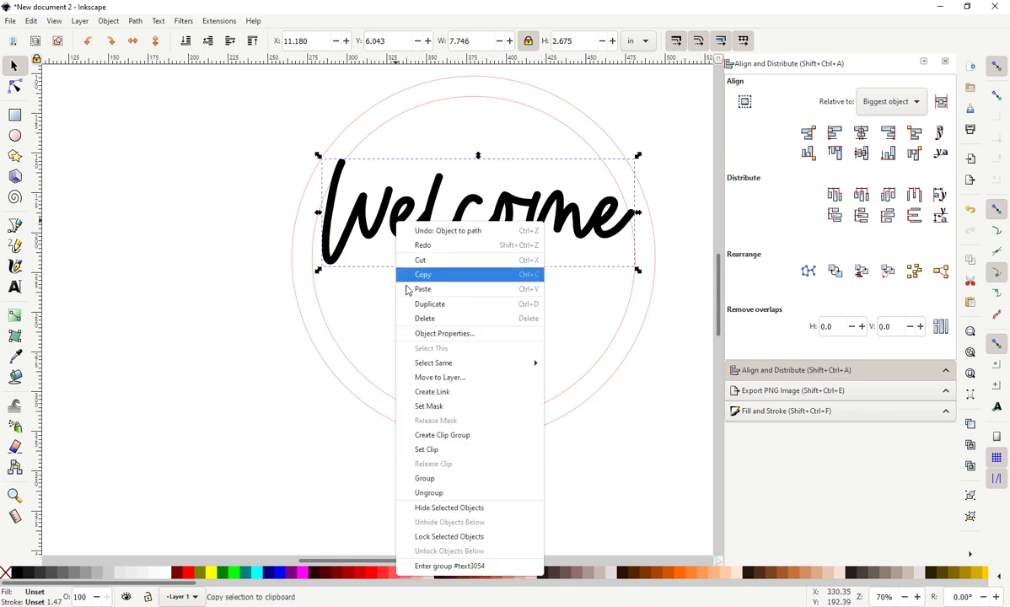
pyautogui.click(429, 493)
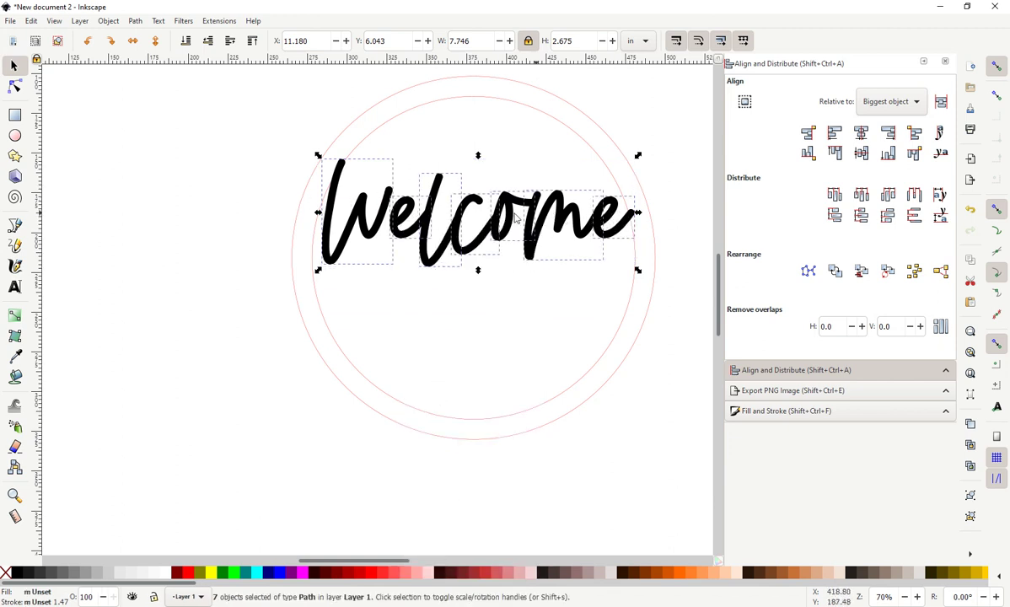
pyautogui.scroll(3, 393, 216)
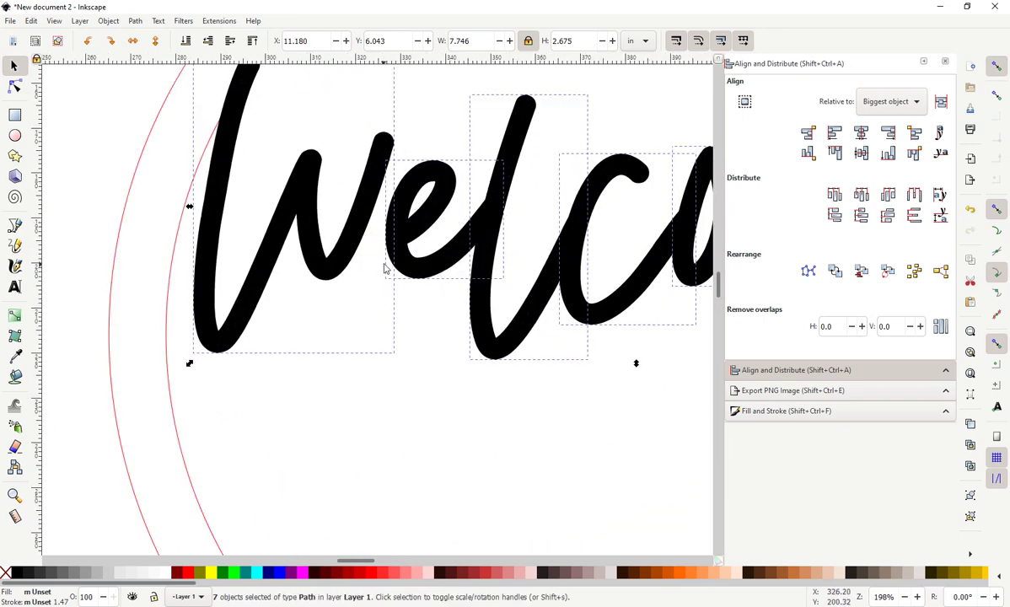
pyautogui.scroll(-1, 257, 212)
pyautogui.scroll(-1, 268, 215)
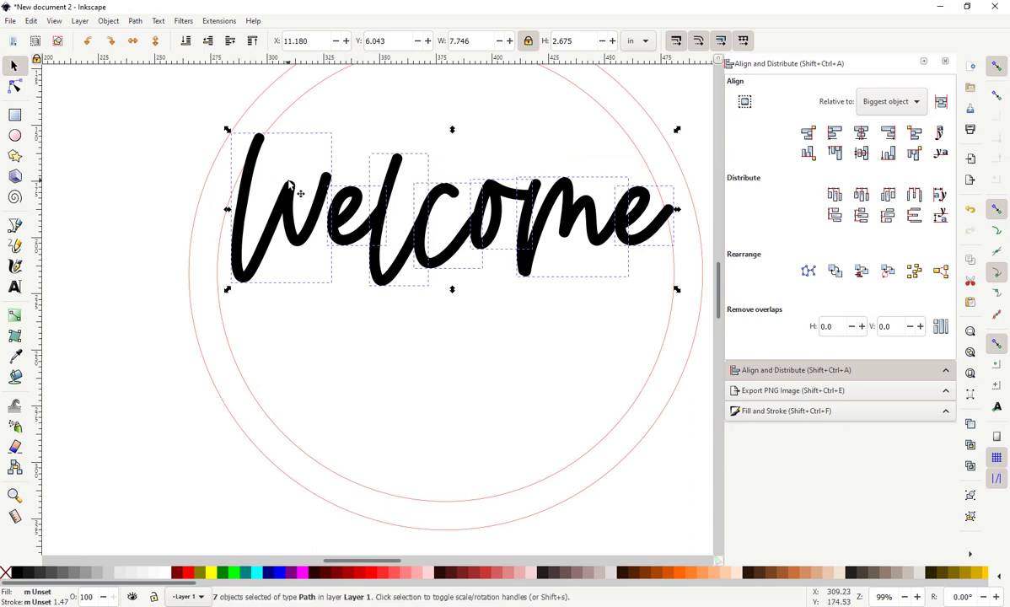
# Select the W alone and shift it slightly to the right.
pyautogui.click(354, 108)
pyautogui.click(292, 197)
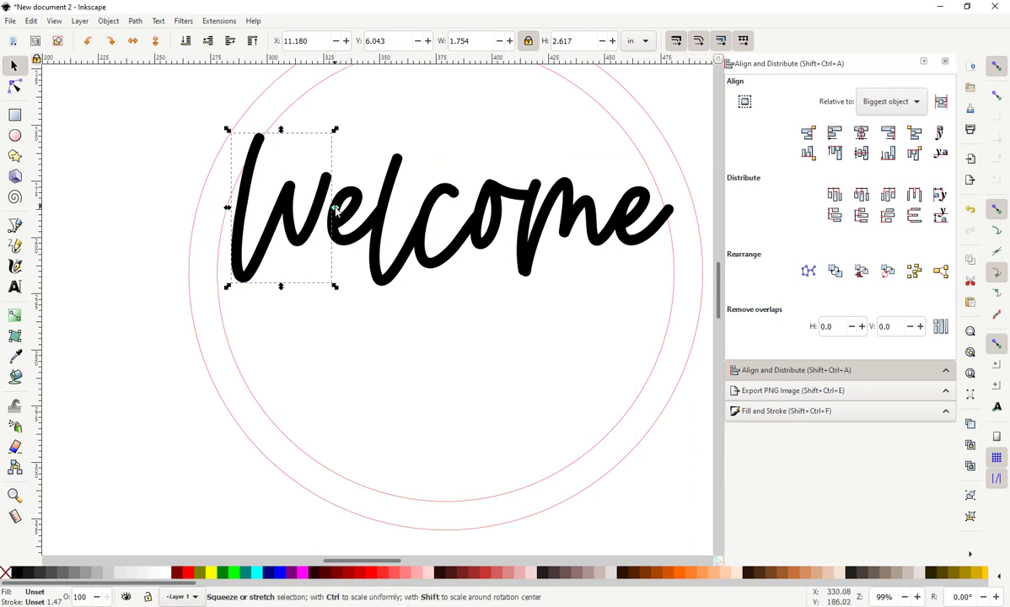
pyautogui.moveTo(336, 211); pyautogui.dragTo(349, 213)
pyautogui.hotkey('ctrl', 'z')
pyautogui.click(288, 213)
pyautogui.moveTo(290, 213); pyautogui.dragTo(301, 210)
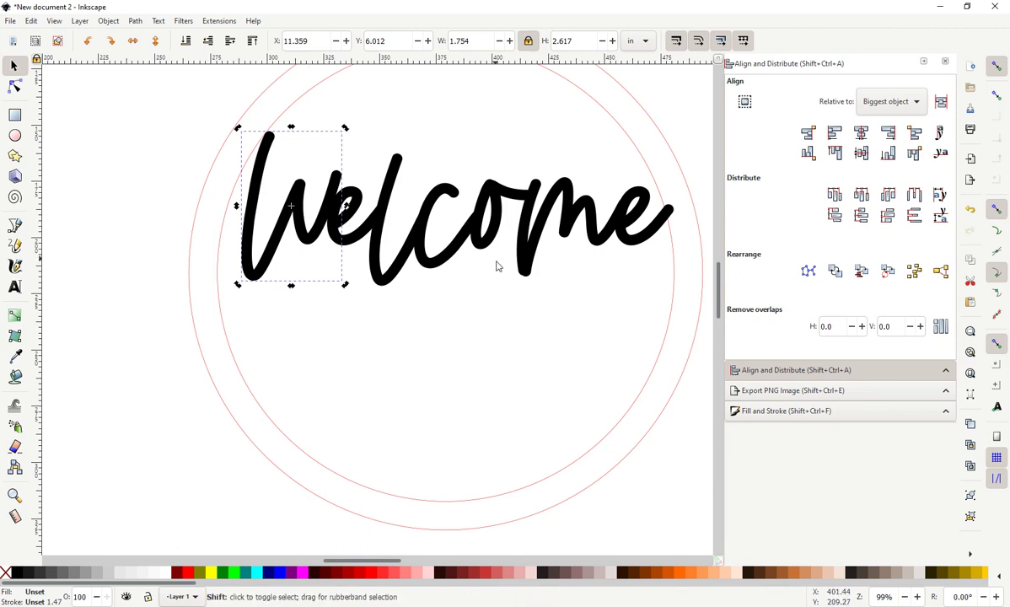
# Enlarge the W letter slightly with its corner handles.
pyautogui.scroll(-1, 424, 232)
pyautogui.scroll(3, 270, 131)
pyautogui.scroll(-1, 258, 207)
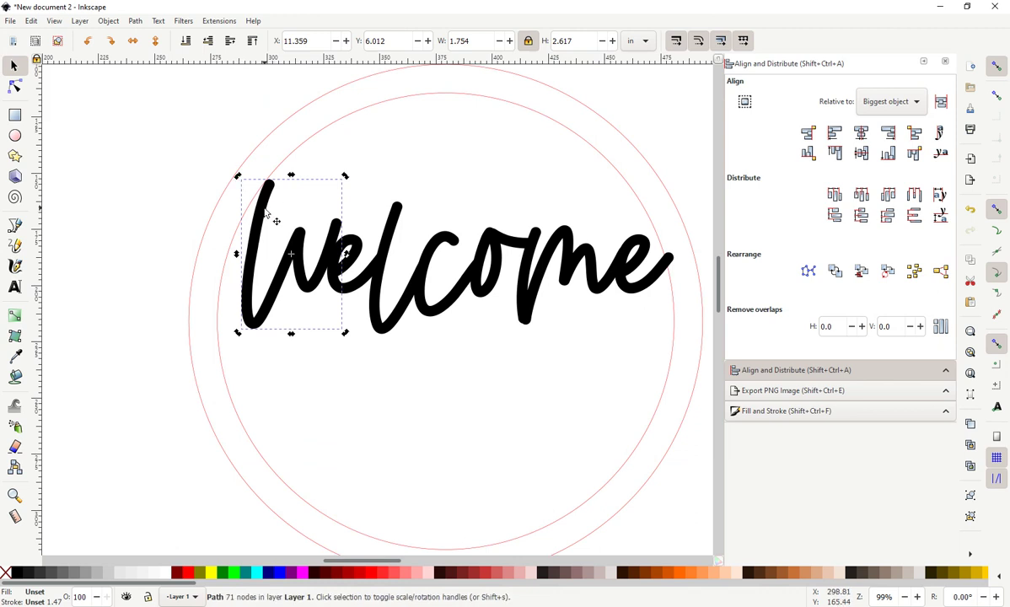
pyautogui.moveTo(238, 177); pyautogui.dragTo(234, 173)
pyautogui.moveTo(345, 333); pyautogui.dragTo(349, 338)
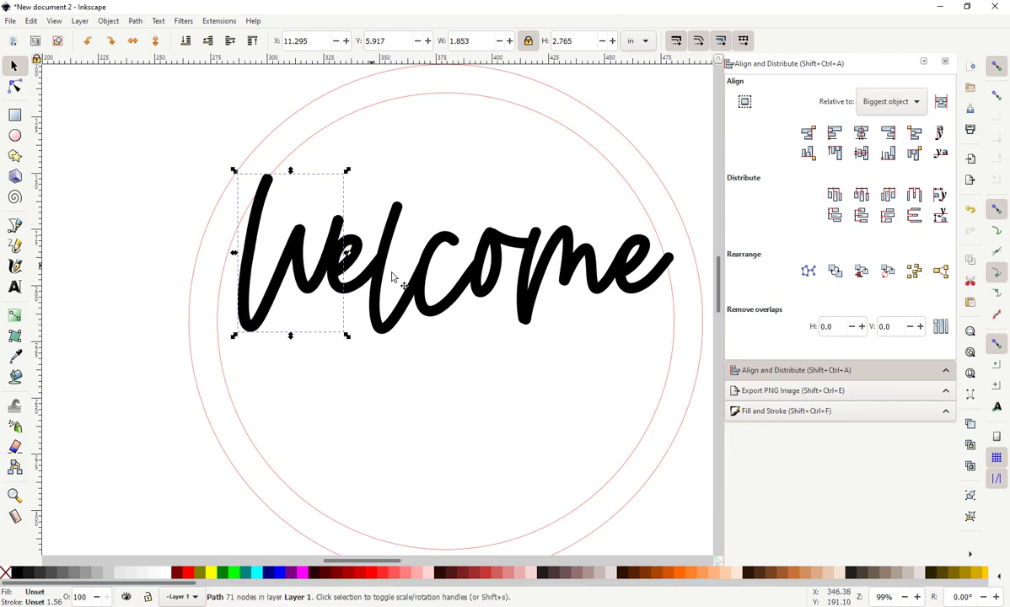
# Select all seven Welcome letter paths together.
pyautogui.scroll(-2, 487, 314)
pyautogui.click(625, 315)
pyautogui.moveTo(626, 311); pyautogui.dragTo(647, 365)
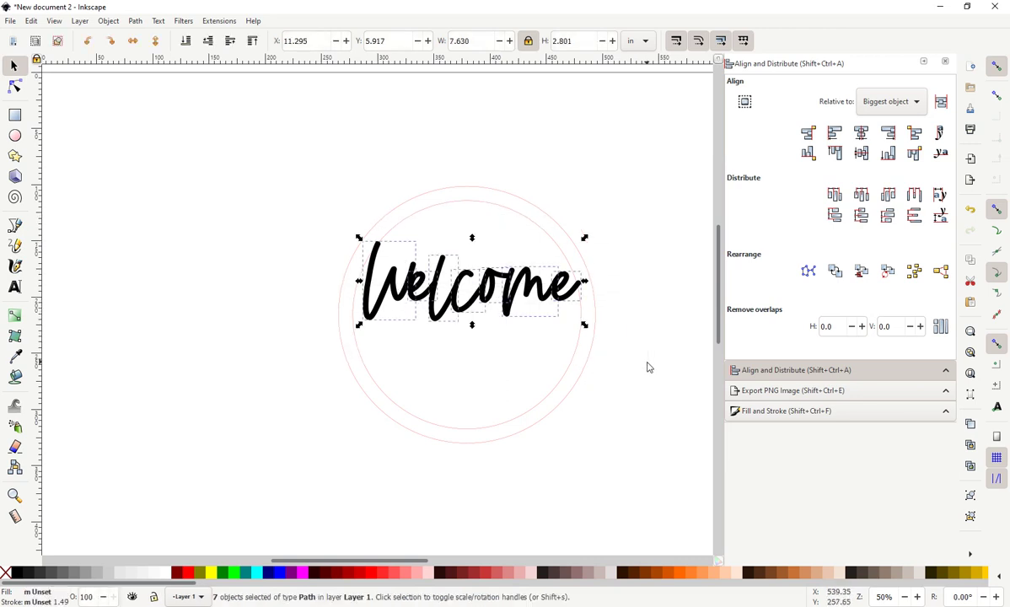
# Union the Welcome letters into one path, then union that word with the ring.
pyautogui.click(136, 21)
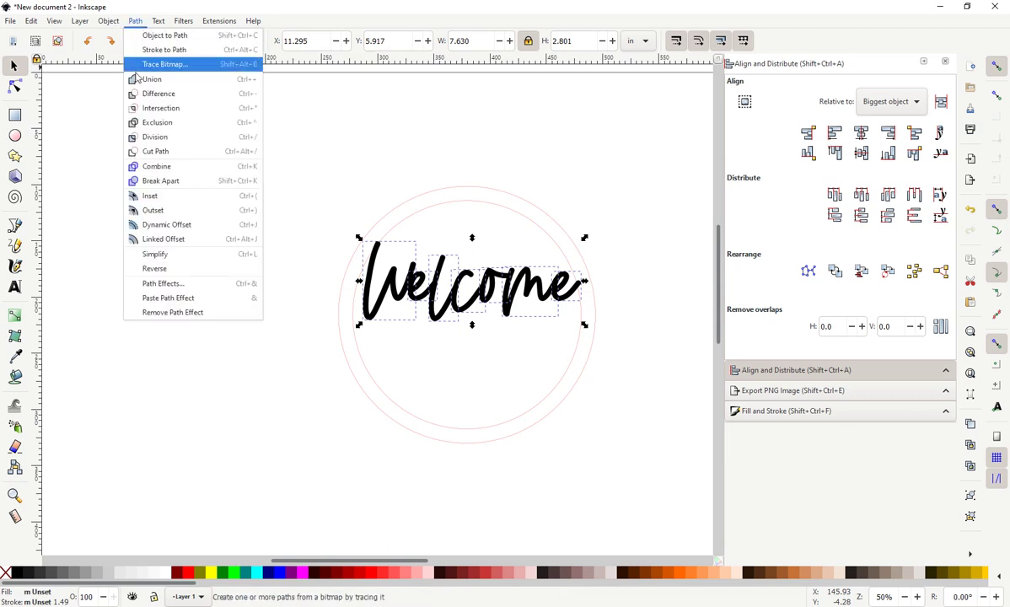
pyautogui.click(177, 80)
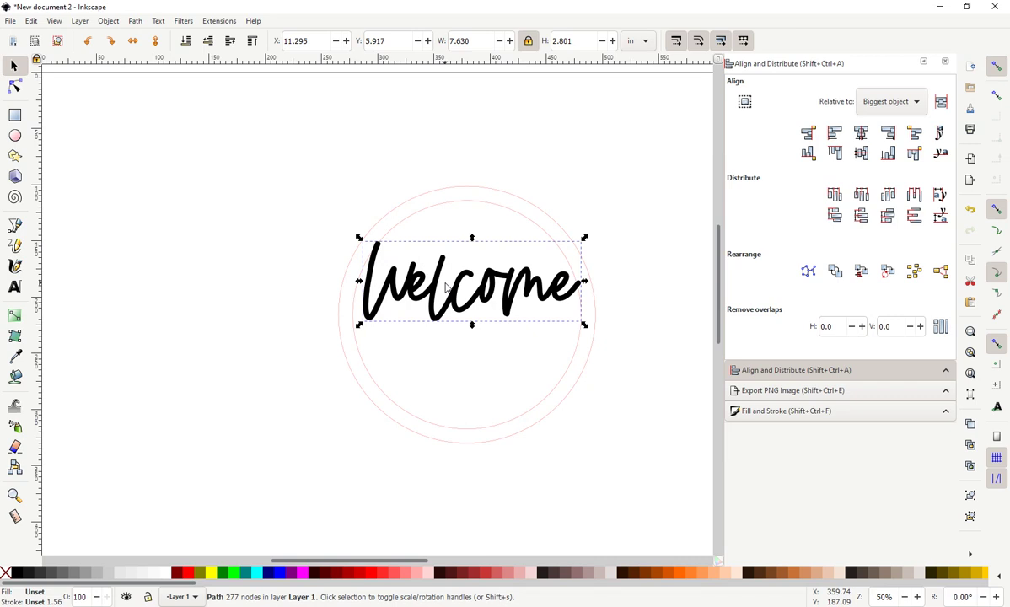
pyautogui.keyDown('shift'); pyautogui.click(397, 228); pyautogui.keyUp('shift')
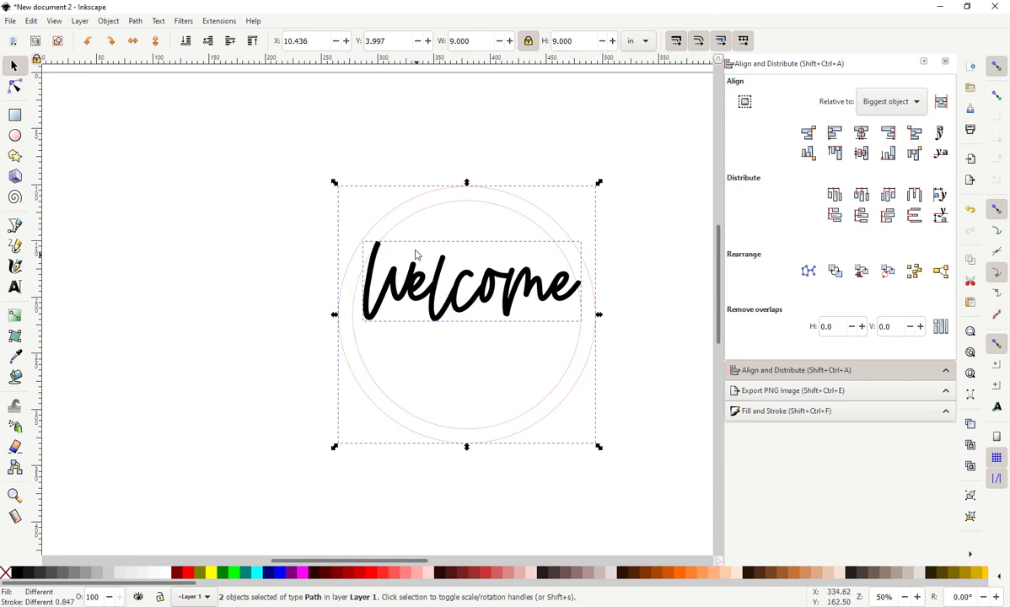
pyautogui.click(135, 21)
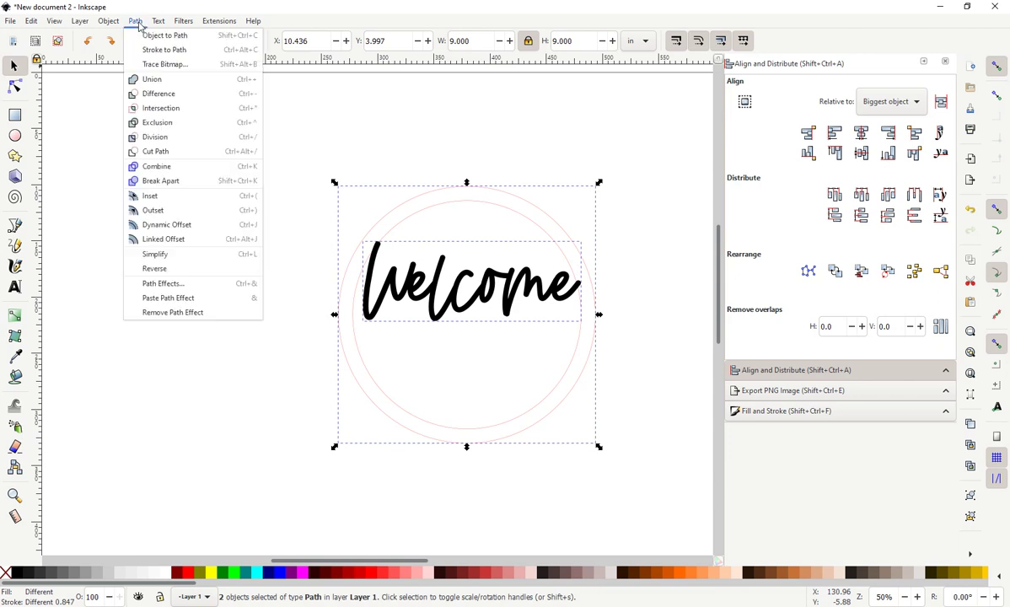
pyautogui.click(153, 79)
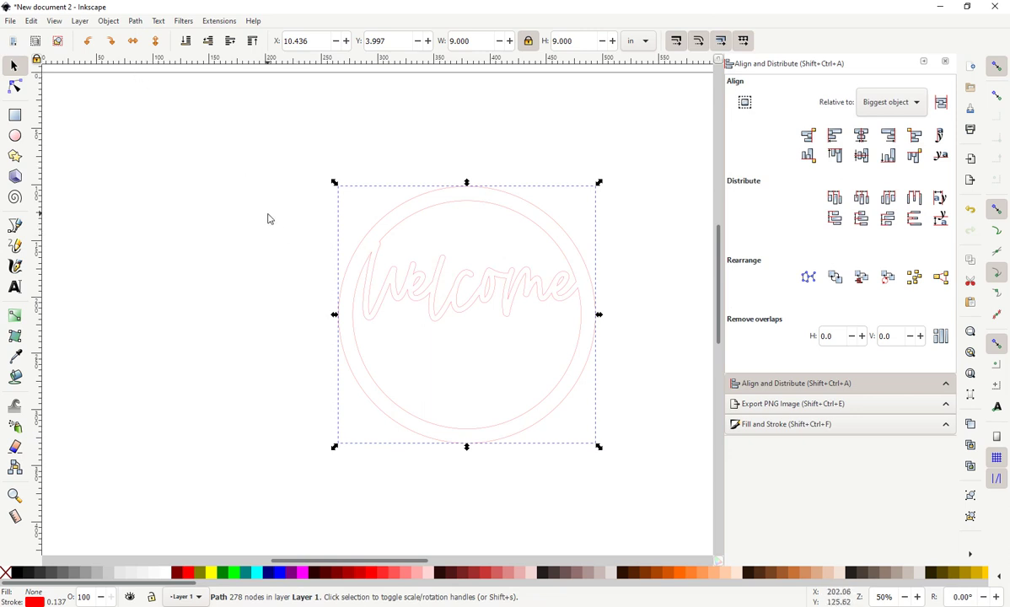
# Import flower 1.svg into the document.
pyautogui.click(10, 22)
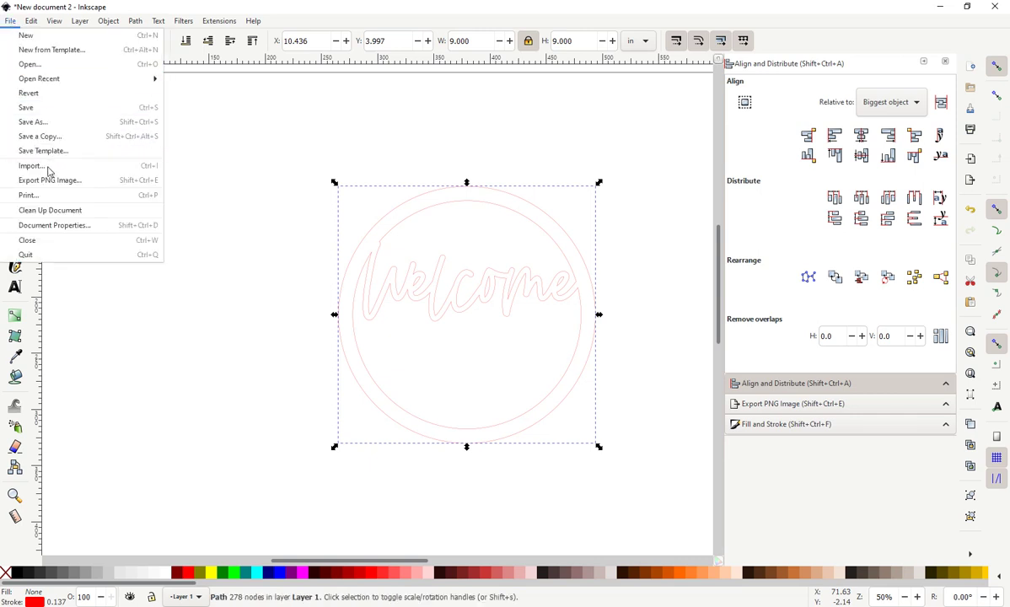
pyautogui.click(48, 172)
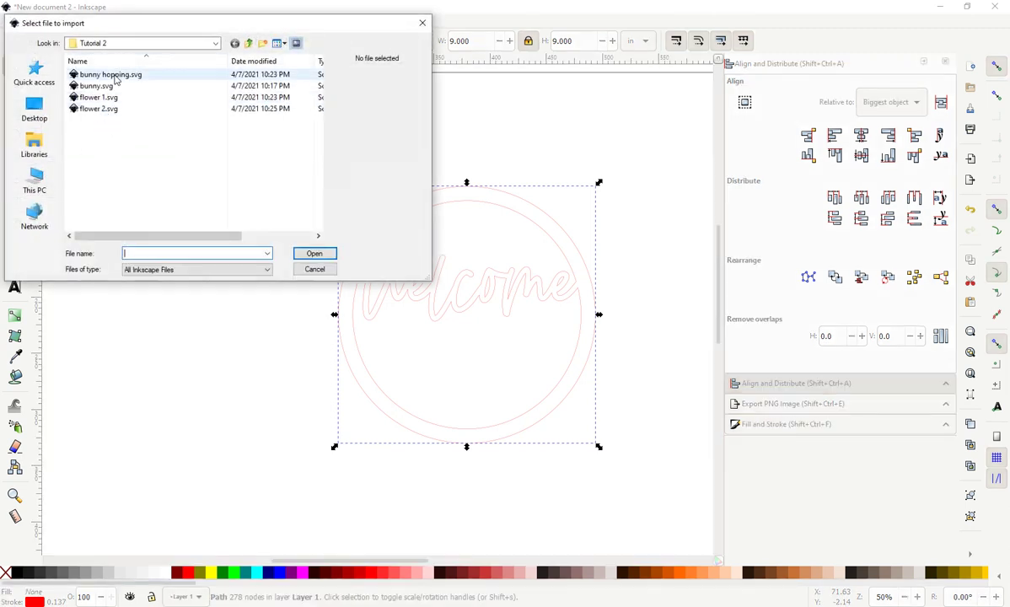
pyautogui.click(100, 97)
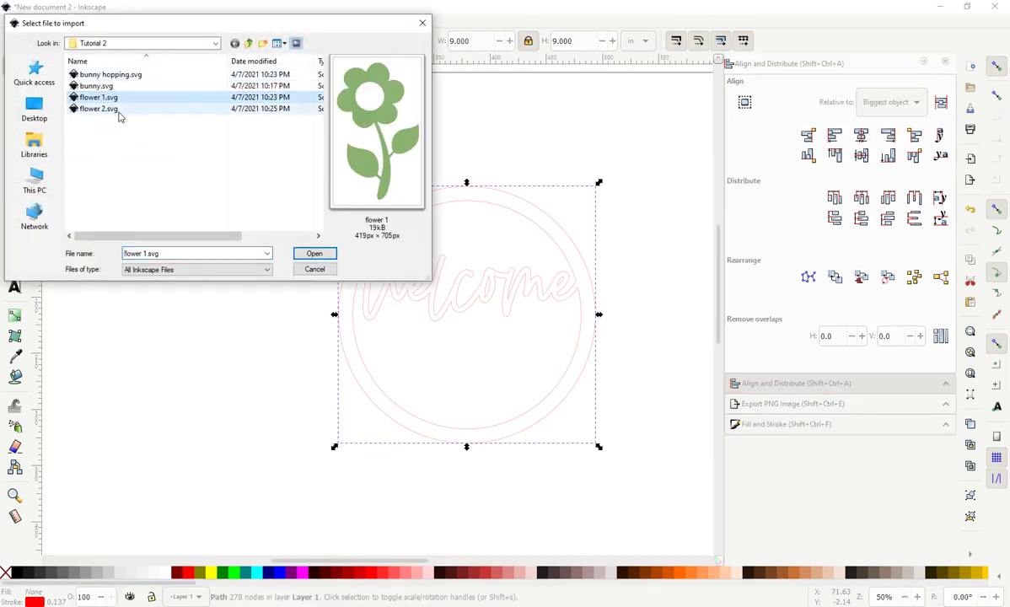
pyautogui.click(315, 253)
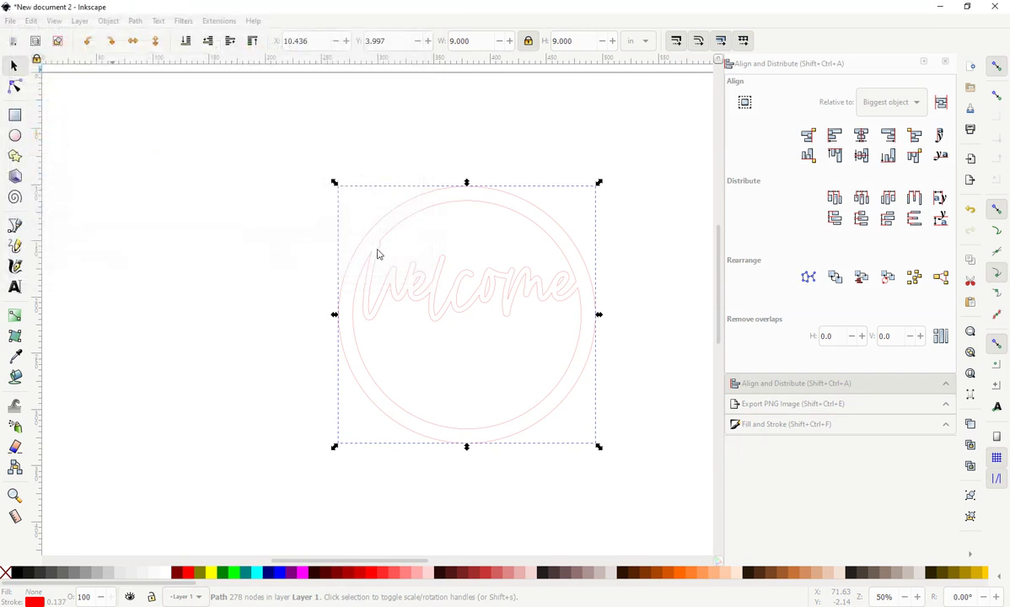
pyautogui.click(640, 382)
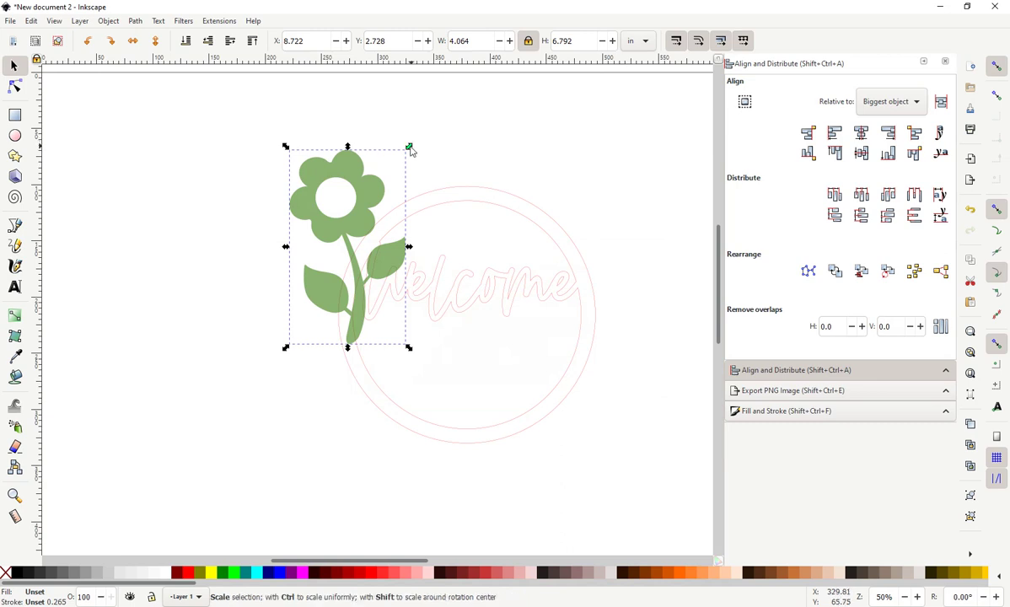
# Shrink the flower, move it into the ring's lower left and attempt a path operation with the ring.
pyautogui.moveTo(413, 148); pyautogui.dragTo(339, 258)
pyautogui.moveTo(305, 302); pyautogui.dragTo(390, 369)
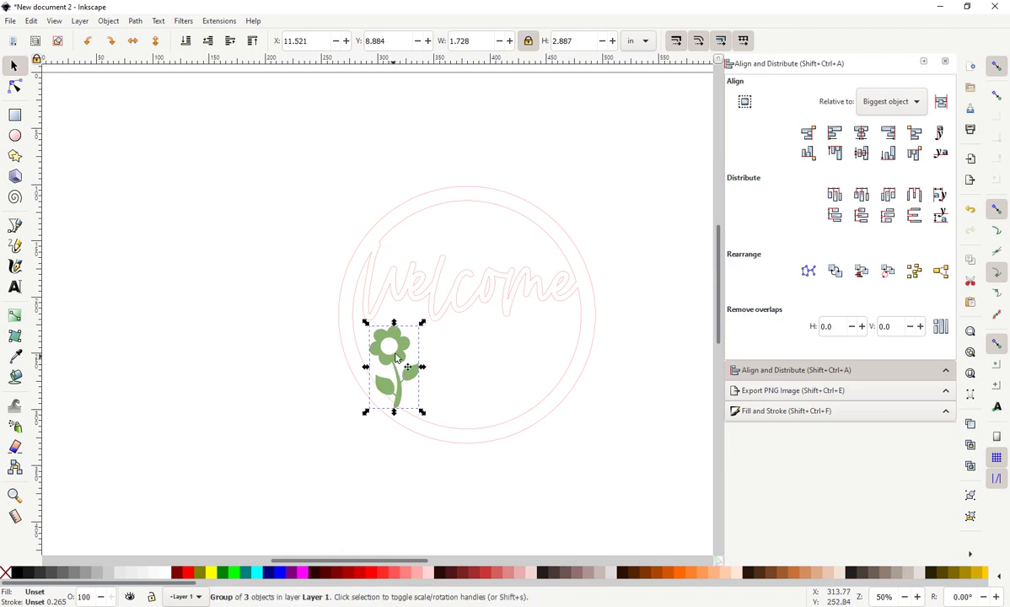
pyautogui.keyDown('shift'); pyautogui.click(379, 266); pyautogui.keyUp('shift')
pyautogui.hotkey('ctrl', '-')
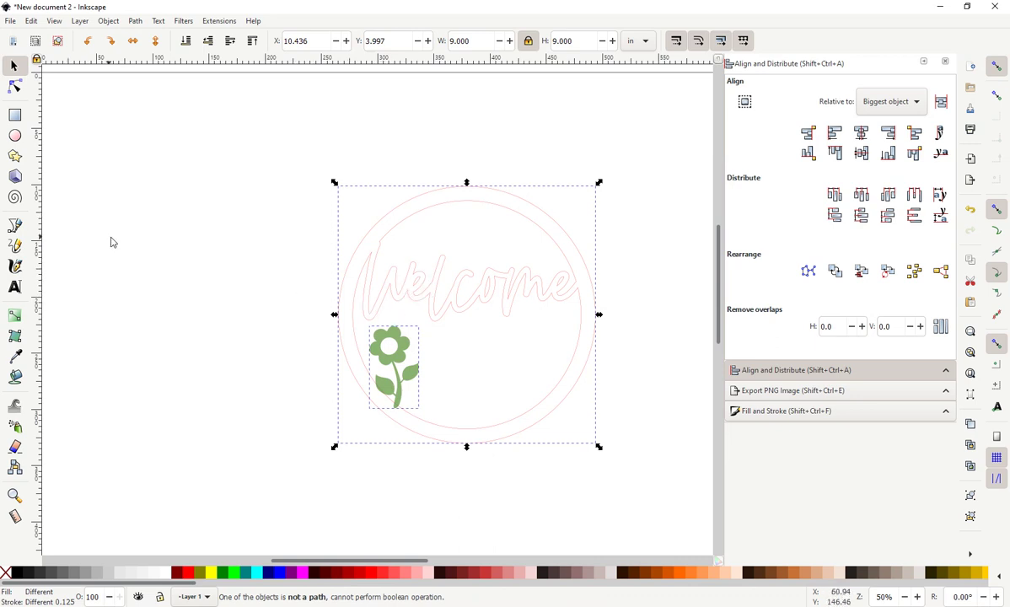
pyautogui.click(329, 413)
# Ungroup the flower and union its pieces with the Welcome ring.
pyautogui.click(375, 346)
pyautogui.rightClick(400, 352)
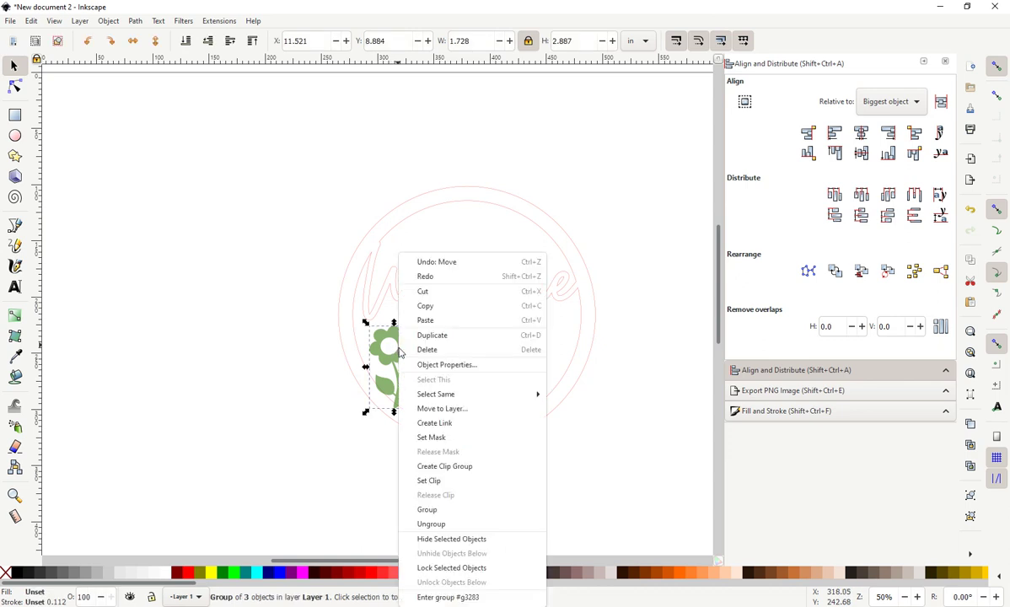
pyautogui.click(438, 525)
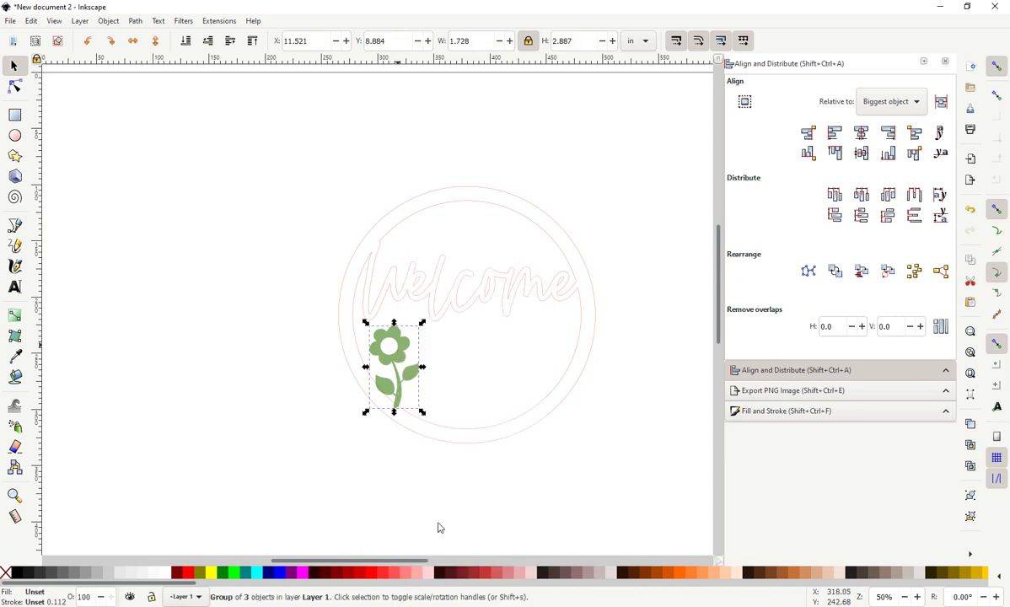
pyautogui.keyDown('shift'); pyautogui.click(376, 279); pyautogui.keyUp('shift')
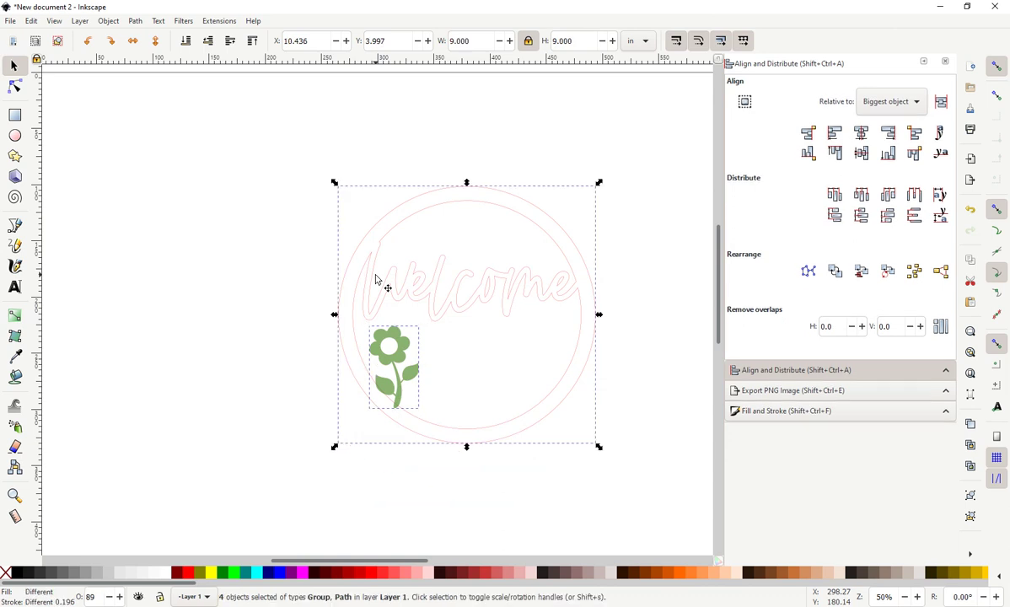
pyautogui.click(134, 21)
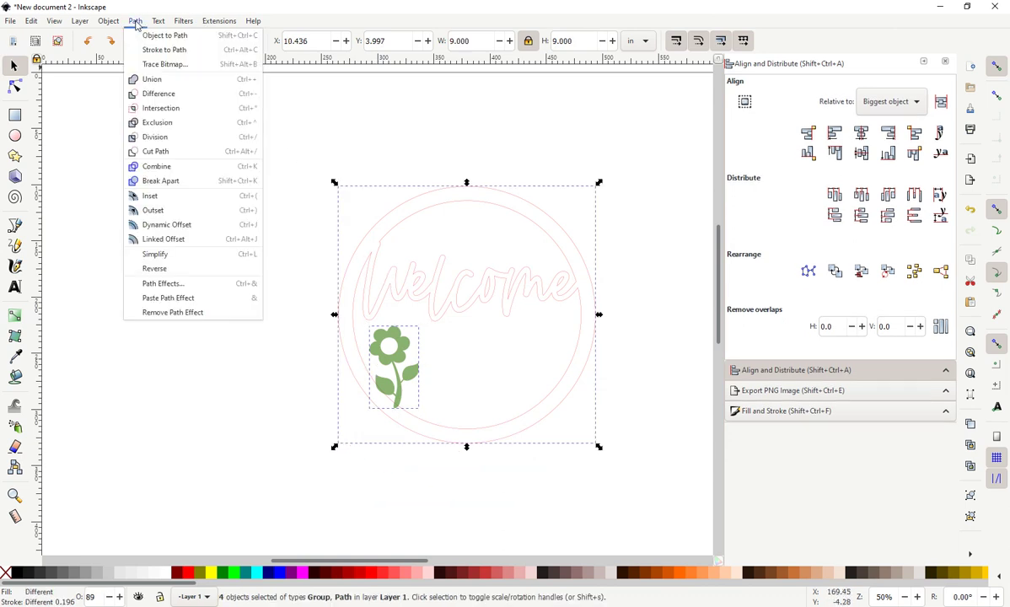
pyautogui.click(162, 80)
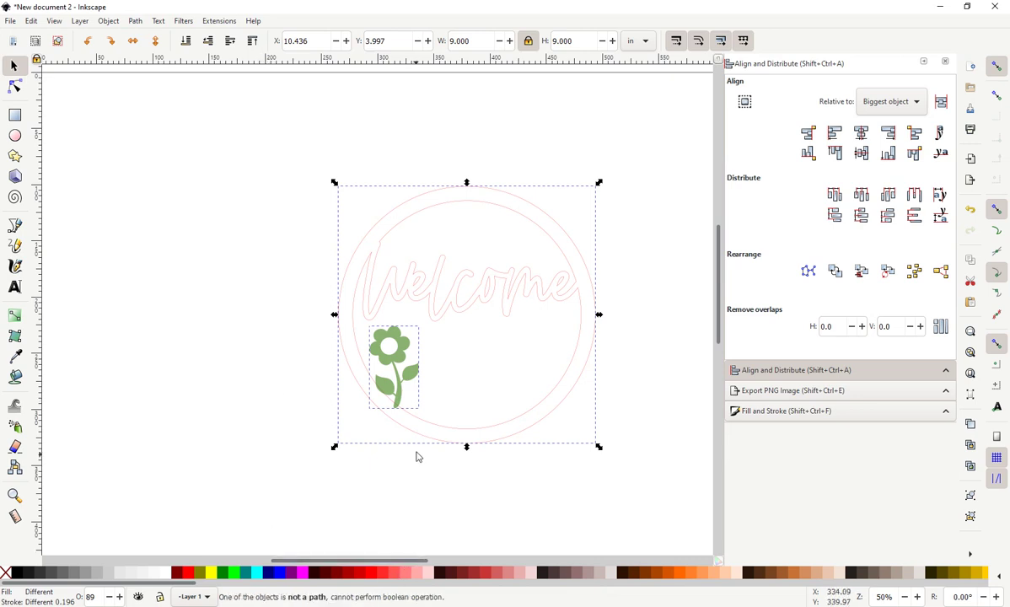
pyautogui.click(440, 345)
# Reselect the flower path together with the red Welcome outline.
pyautogui.keyDown('ctrl'); pyautogui.scroll(3, 399, 354); pyautogui.keyUp('ctrl')
pyautogui.rightClick(394, 355)
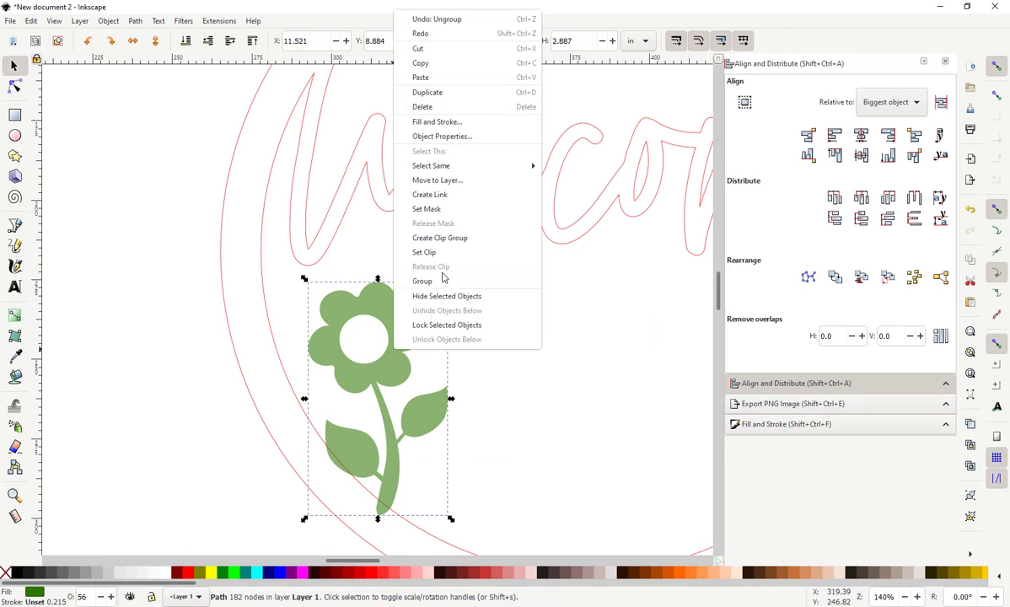
pyautogui.click(271, 316)
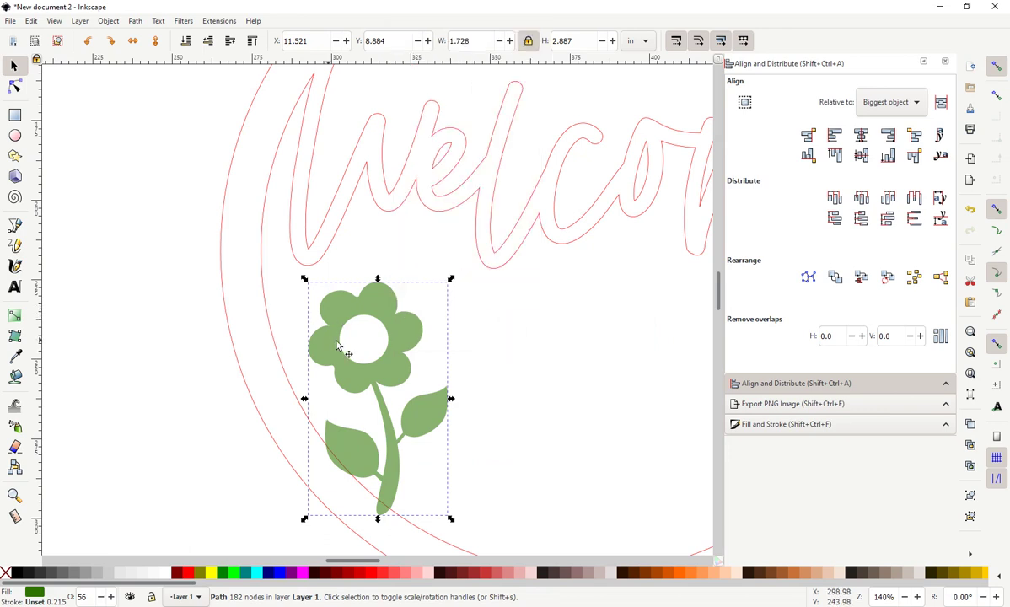
pyautogui.keyDown('shift'); pyautogui.click(274, 350); pyautogui.keyUp('shift')
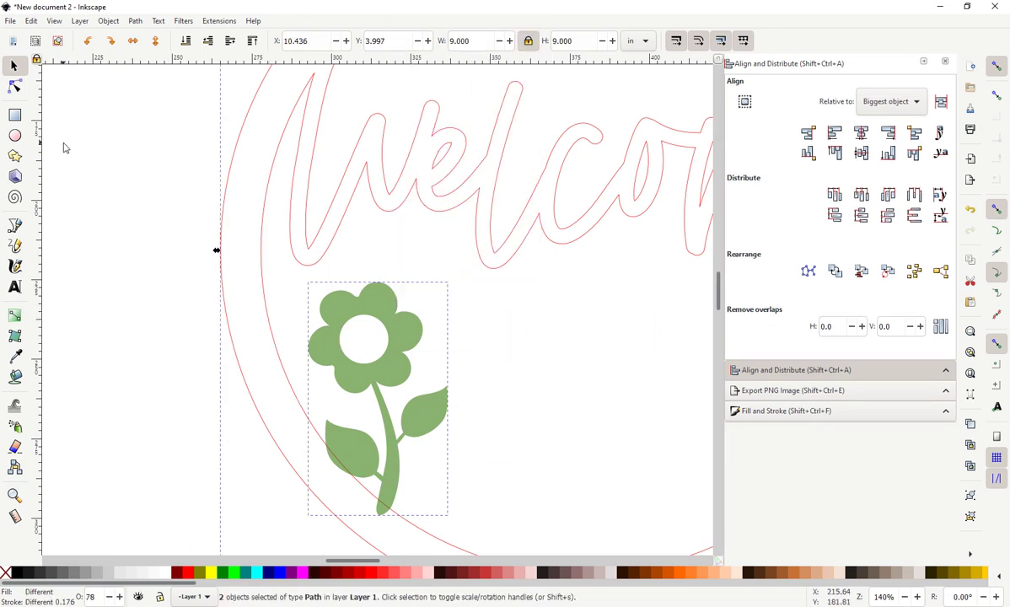
pyautogui.press('Escape')
# Select the flower and Welcome ring paths and combine them with Ctrl+K.
pyautogui.click(16, 88)
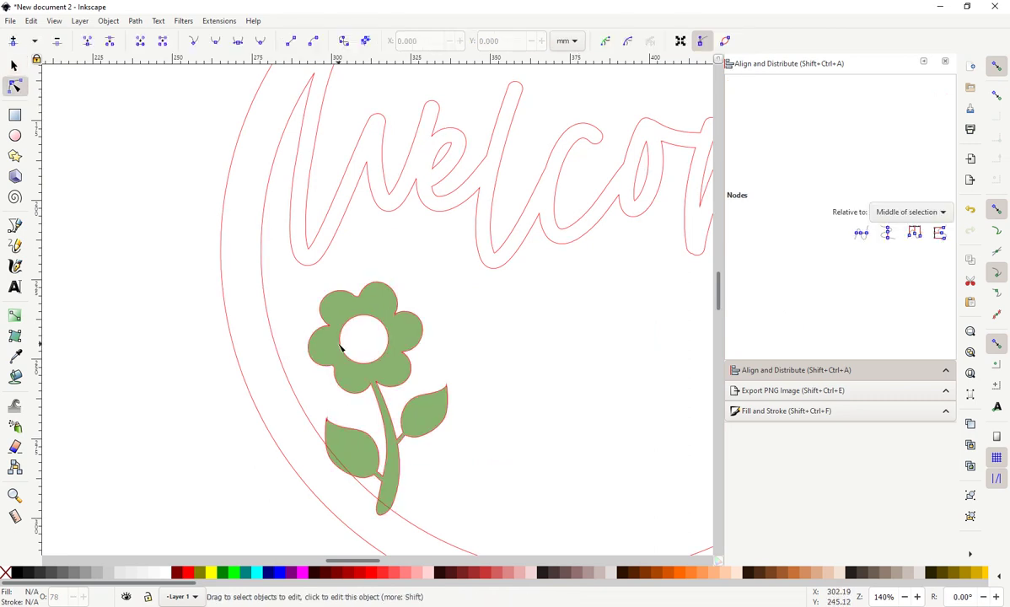
pyautogui.click(312, 371)
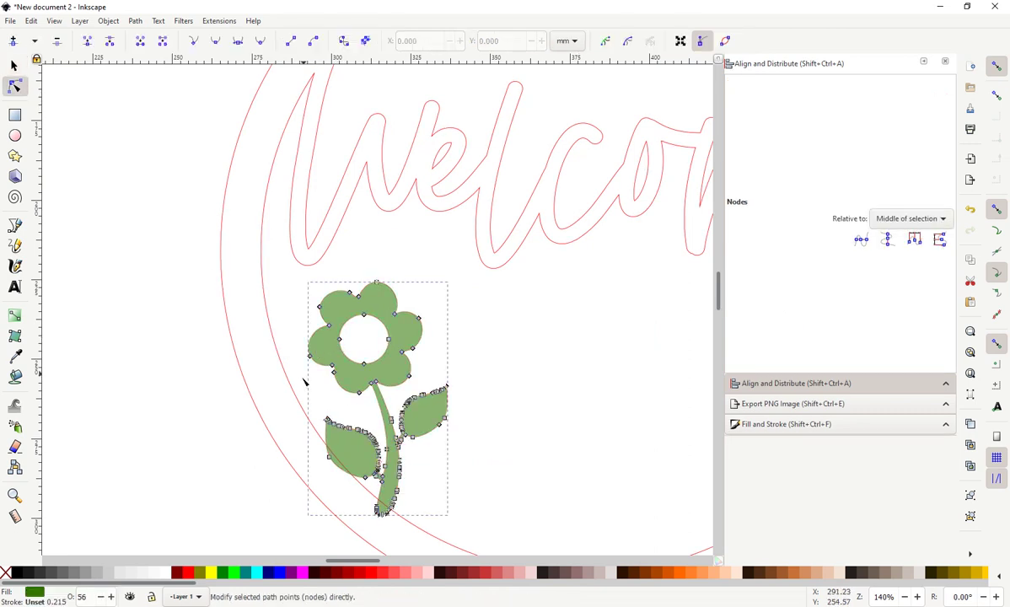
pyautogui.keyDown('shift'); pyautogui.click(274, 342); pyautogui.keyUp('shift')
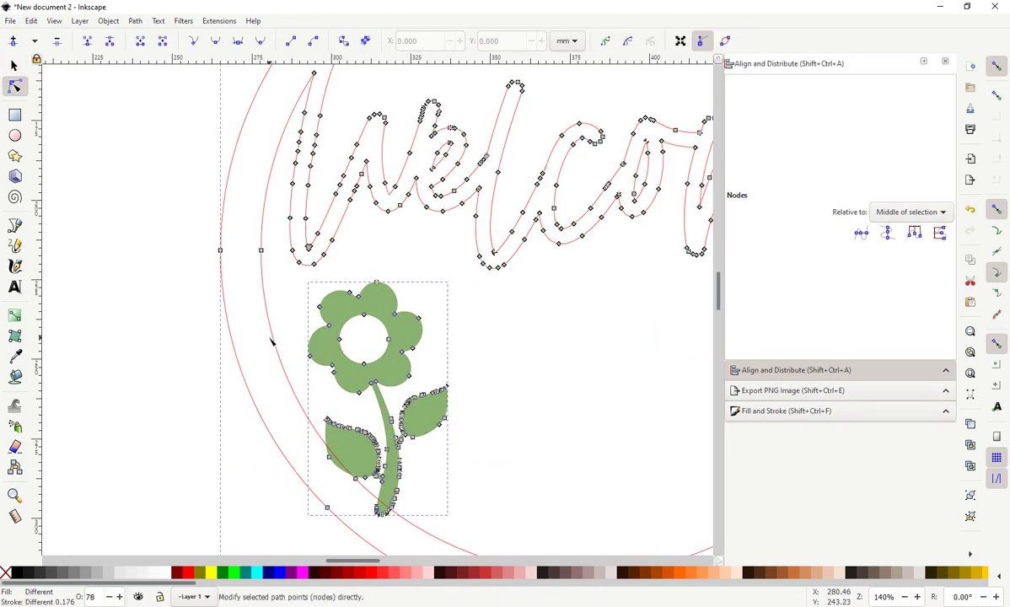
pyautogui.hotkey('ctrl', 'k')
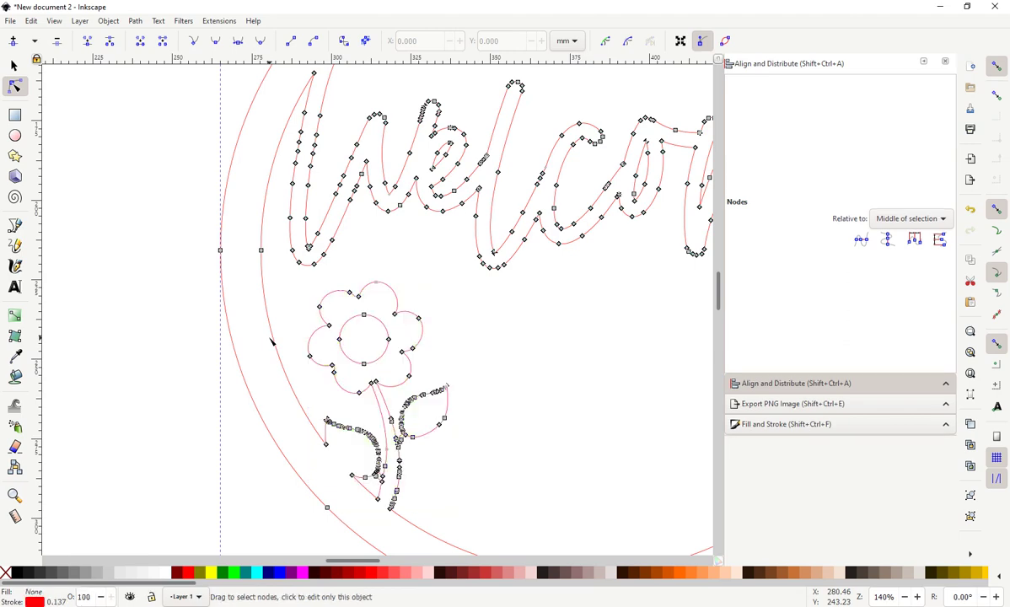
pyautogui.hotkey('ctrl', 'shift', 'c')
pyautogui.keyDown('ctrl'); pyautogui.scroll(-2, 462, 396); pyautogui.keyUp('ctrl')
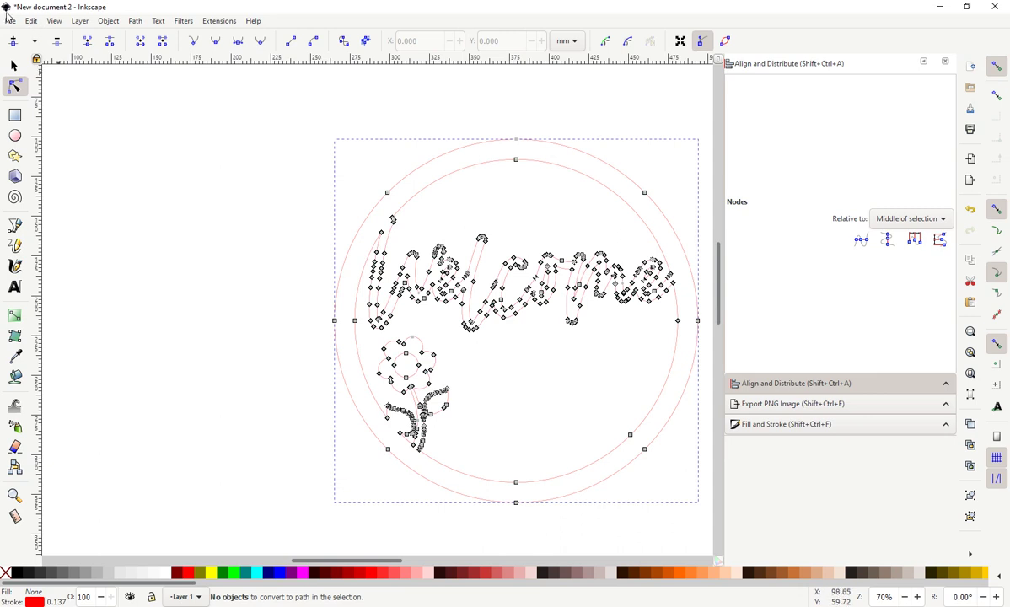
# Import another flower SVG and paste the green flower into the drawing.
pyautogui.click(10, 21)
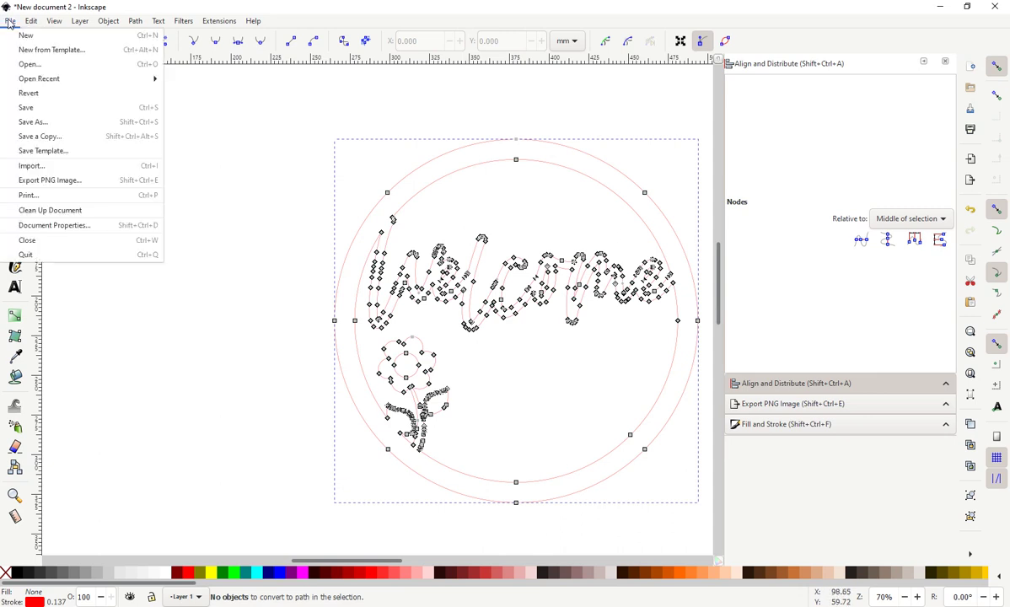
pyautogui.click(56, 167)
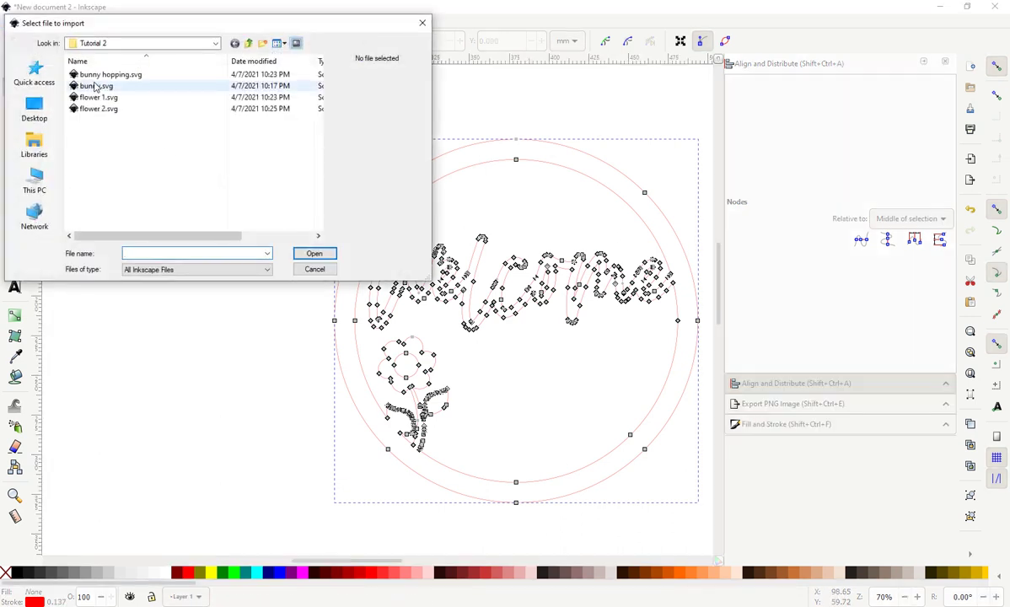
pyautogui.doubleClick(82, 105)
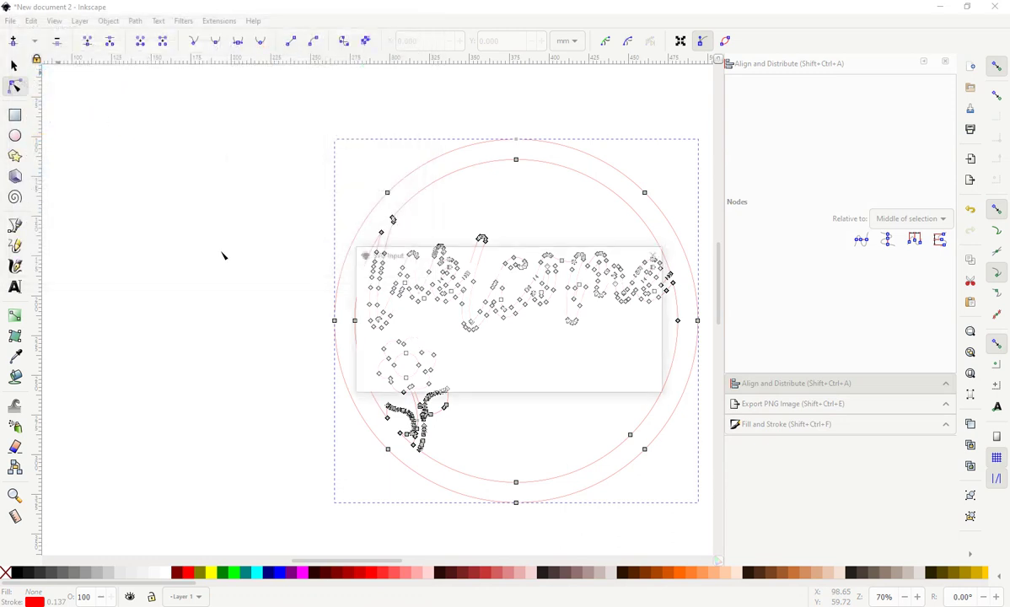
pyautogui.click(640, 384)
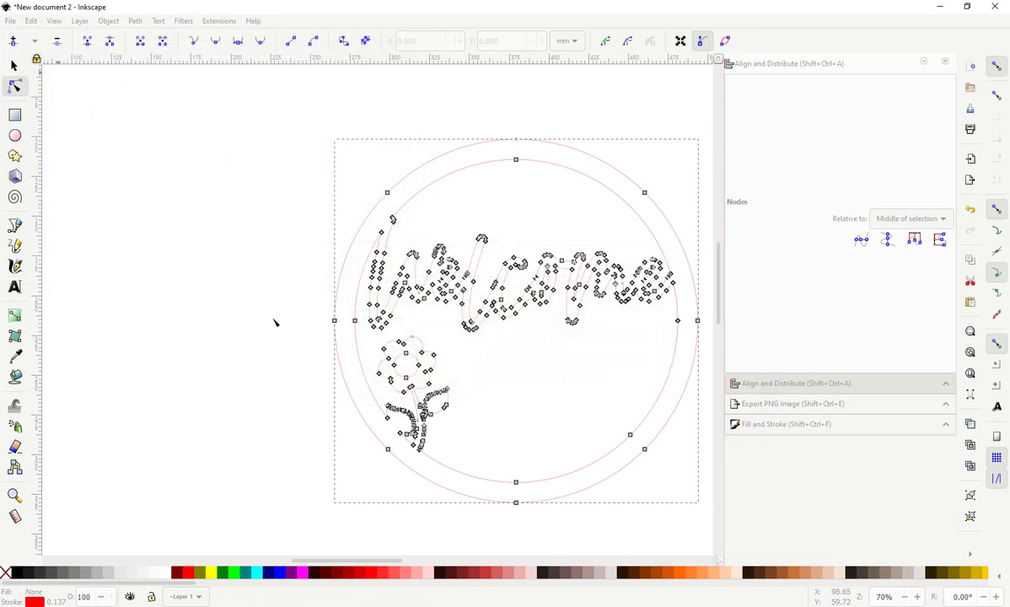
pyautogui.hotkey('ctrl', 'v')
# Scale the green flower down and position it in the ring's lower right.
pyautogui.click(15, 65)
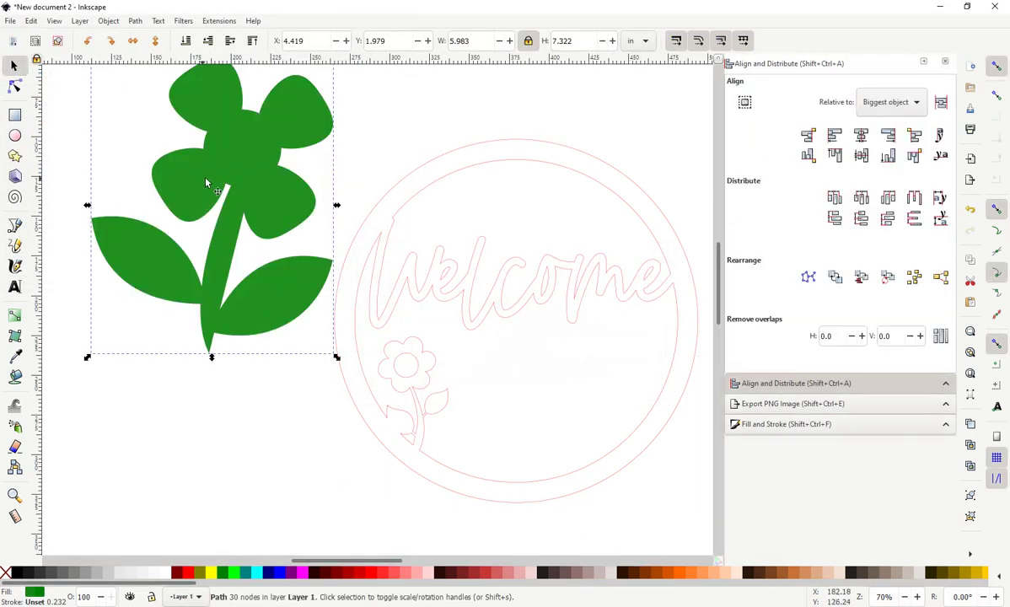
pyautogui.moveTo(251, 200); pyautogui.dragTo(610, 365)
pyautogui.moveTo(690, 220); pyautogui.dragTo(600, 336)
pyautogui.moveTo(535, 413); pyautogui.dragTo(561, 388)
pyautogui.moveTo(626, 306); pyautogui.dragTo(597, 343)
pyautogui.moveTo(564, 394)
pyautogui.mouseDown()
pyautogui.moveTo(598, 387)
pyautogui.moveTo(577, 389)
pyautogui.mouseUp()
# Select everything and union the flower with the frame via Path > Union.
pyautogui.hotkey('ctrl', 'a')
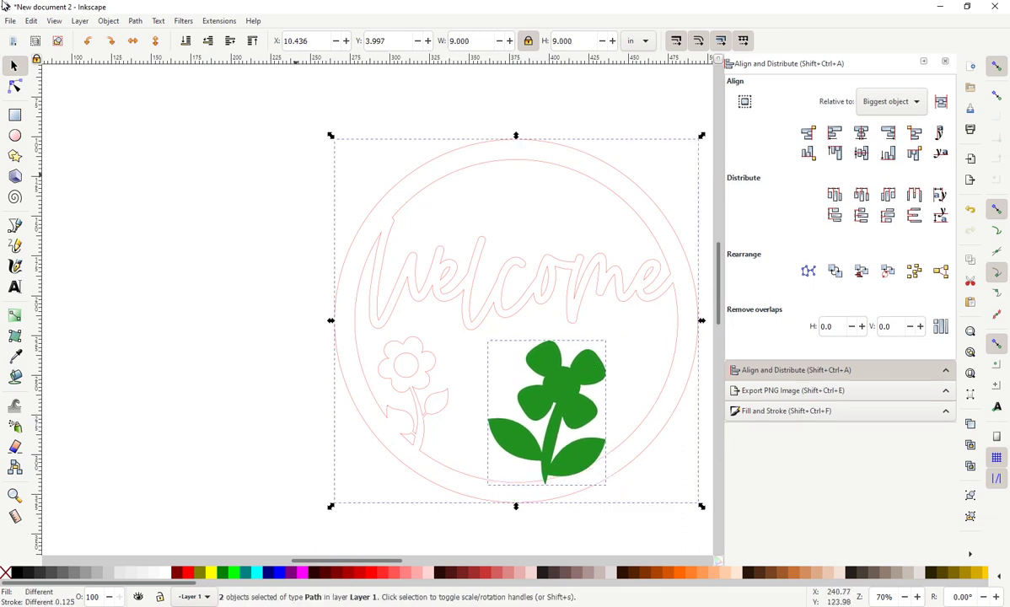
pyautogui.click(136, 21)
pyautogui.click(148, 80)
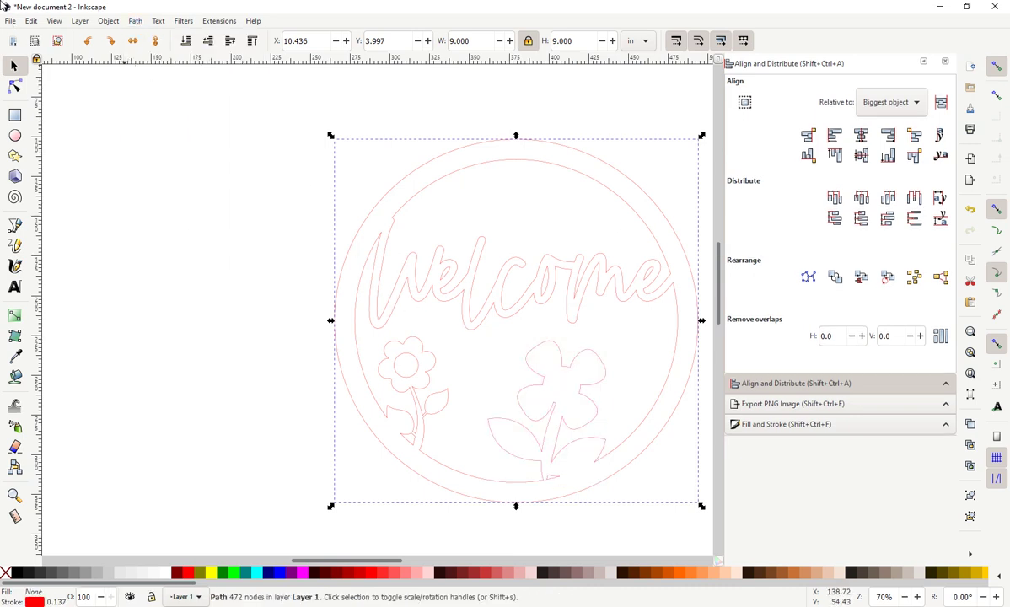
pyautogui.click(10, 21)
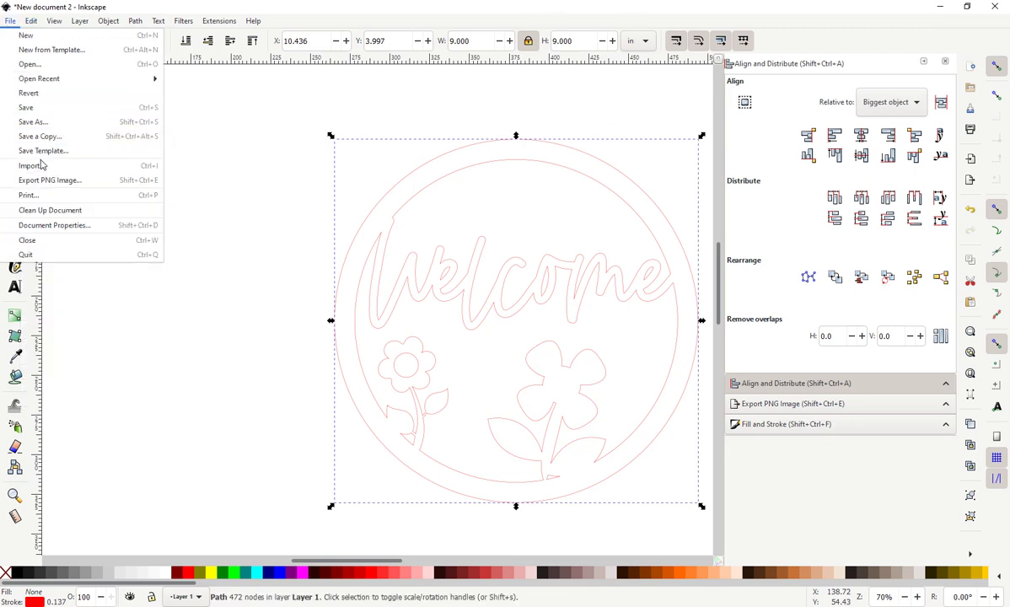
# Import bunny hopping.svg into the document.
pyautogui.click(41, 165)
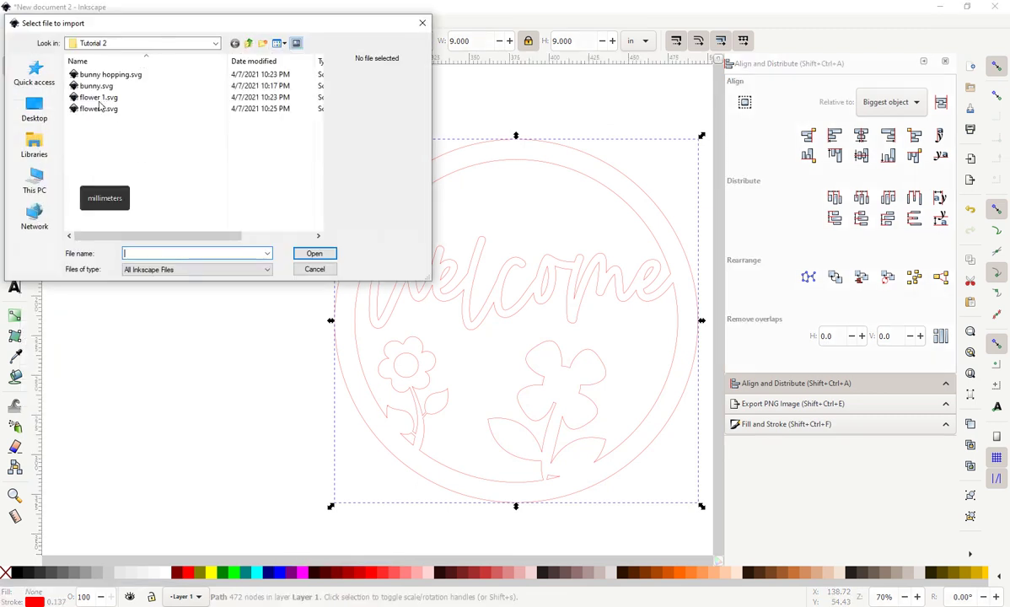
pyautogui.click(101, 75)
pyautogui.click(99, 87)
pyautogui.doubleClick(115, 86)
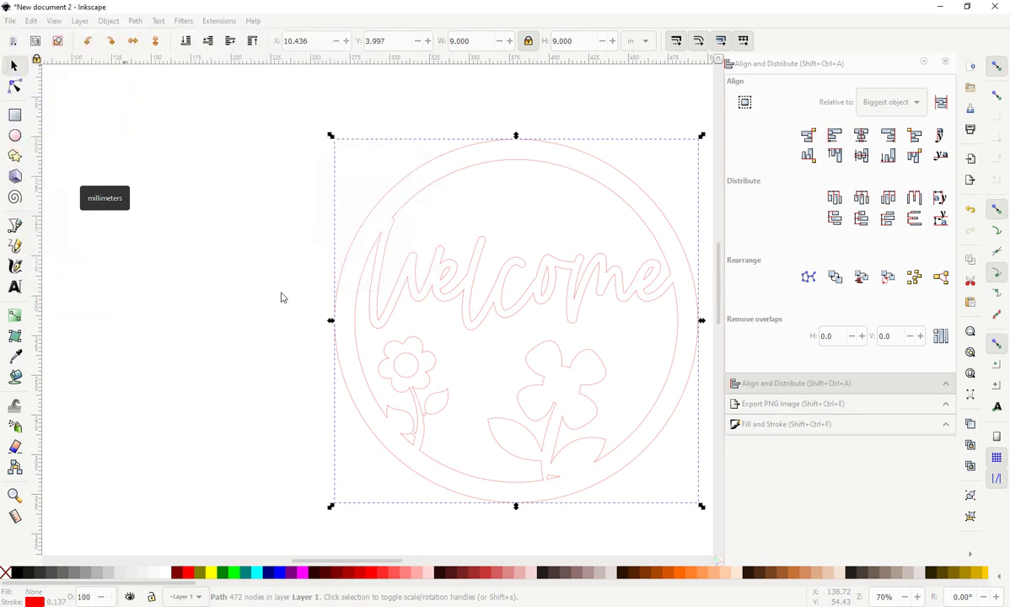
pyautogui.click(639, 383)
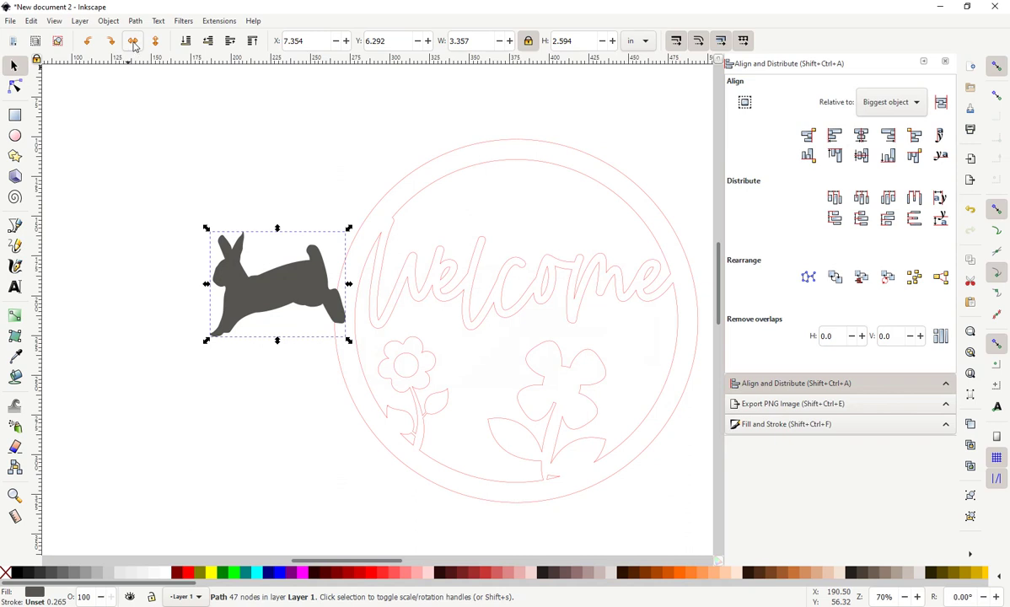
# Flip the bunny to face right, rotate it about -52° and scale it to about 53% on the ring.
pyautogui.click(133, 42)
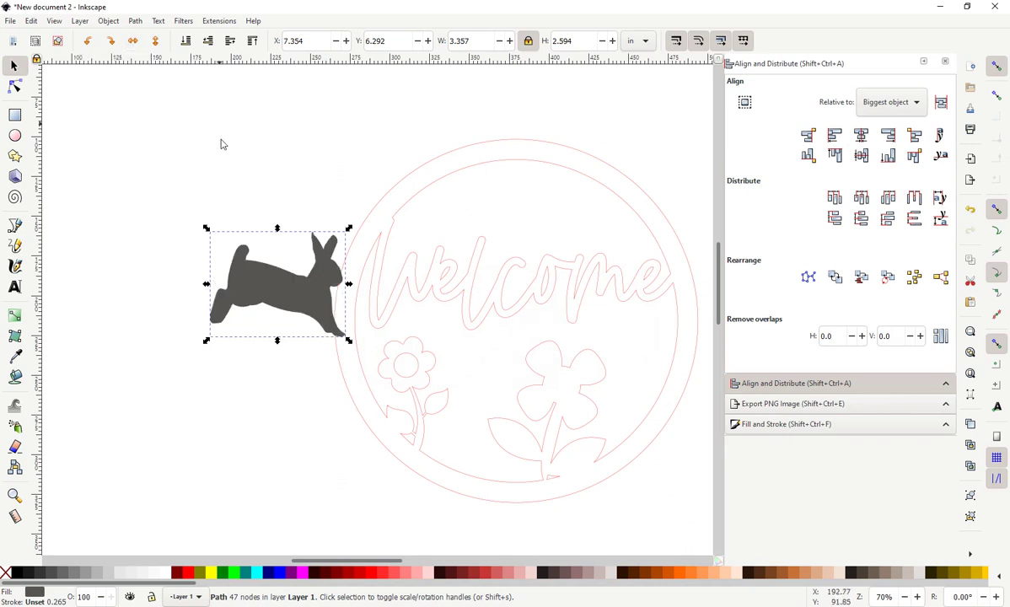
pyautogui.moveTo(251, 259); pyautogui.dragTo(548, 350)
pyautogui.hscroll(5, 556, 299)
pyautogui.scroll(-1, 556, 299)
pyautogui.moveTo(395, 341); pyautogui.dragTo(406, 328)
pyautogui.click(459, 329)
pyautogui.moveTo(487, 298); pyautogui.dragTo(424, 285)
pyautogui.click(415, 336)
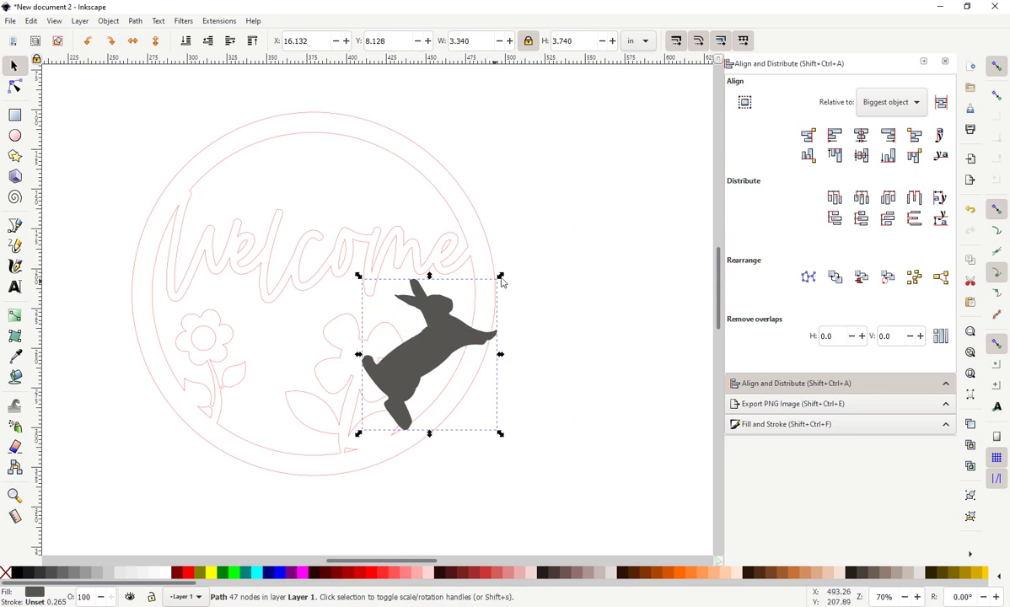
pyautogui.moveTo(361, 278); pyautogui.dragTo(425, 350)
pyautogui.moveTo(447, 388); pyautogui.dragTo(483, 305)
# Fine-tune the bunny's size, position and rotation against the ring's lower right edge.
pyautogui.keyDown('ctrl'); pyautogui.scroll(4, 422, 384); pyautogui.keyUp('ctrl')
pyautogui.moveTo(333, 194); pyautogui.dragTo(405, 277)
pyautogui.moveTo(508, 354); pyautogui.dragTo(474, 329)
pyautogui.click(509, 318)
pyautogui.moveTo(590, 251); pyautogui.dragTo(556, 253)
pyautogui.moveTo(481, 374); pyautogui.dragTo(475, 363)
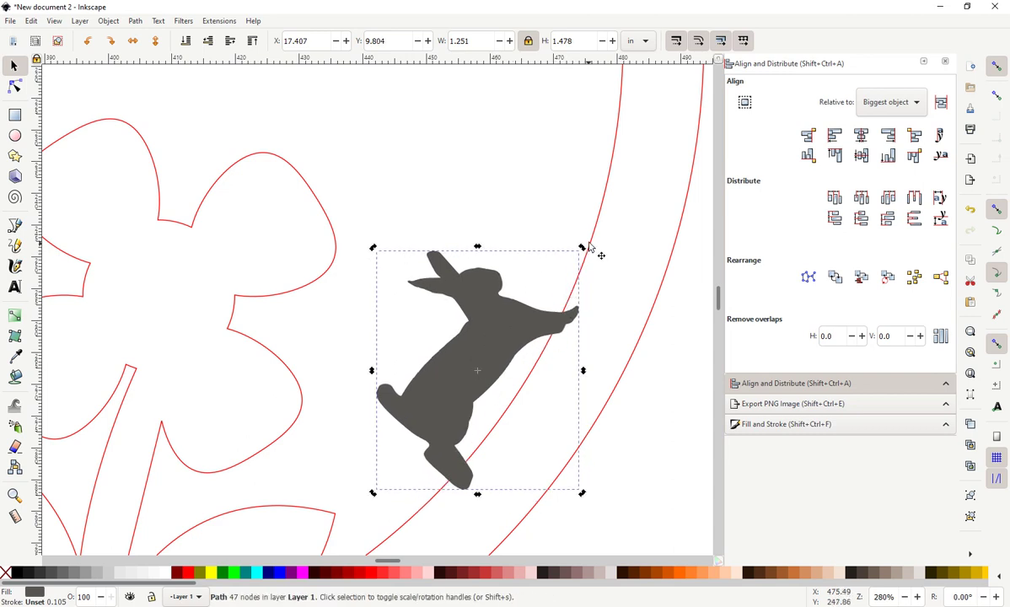
# Cut the bunny shape into the ring path with Path > Difference.
pyautogui.keyDown('shift'); pyautogui.click(592, 241); pyautogui.keyUp('shift')
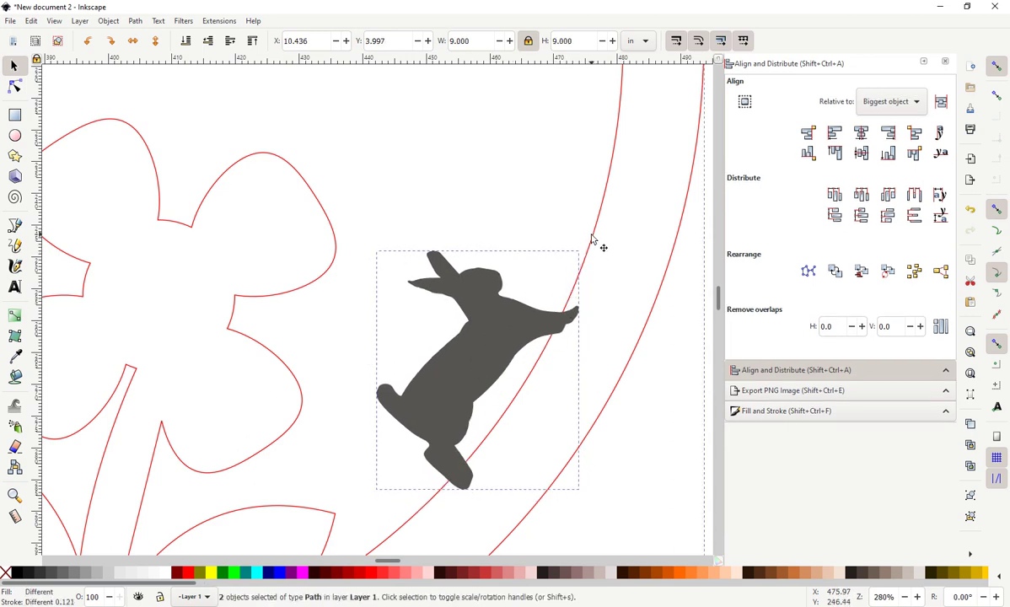
pyautogui.click(135, 22)
pyautogui.click(196, 91)
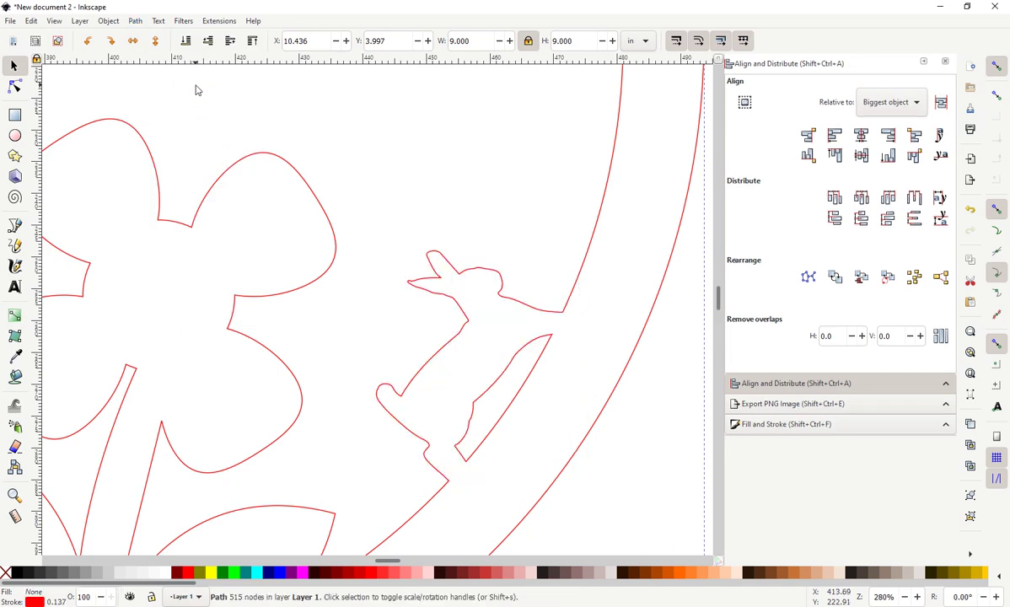
pyautogui.keyDown('ctrl'); pyautogui.scroll(-5, 198, 271); pyautogui.keyUp('ctrl')
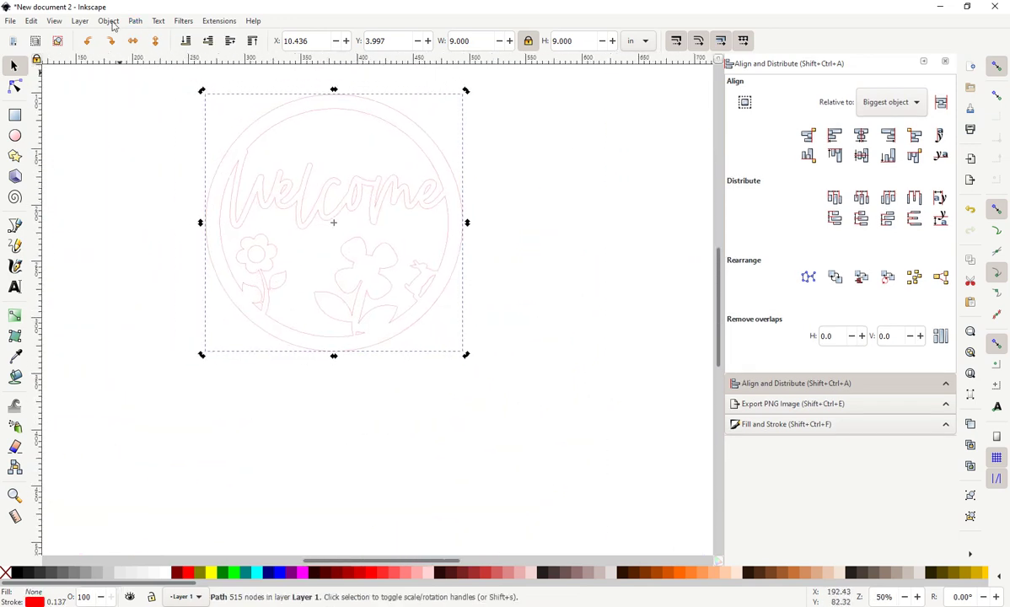
# Import the sitting bunny.svg file, accepting the default SVG import options.
pyautogui.click(10, 21)
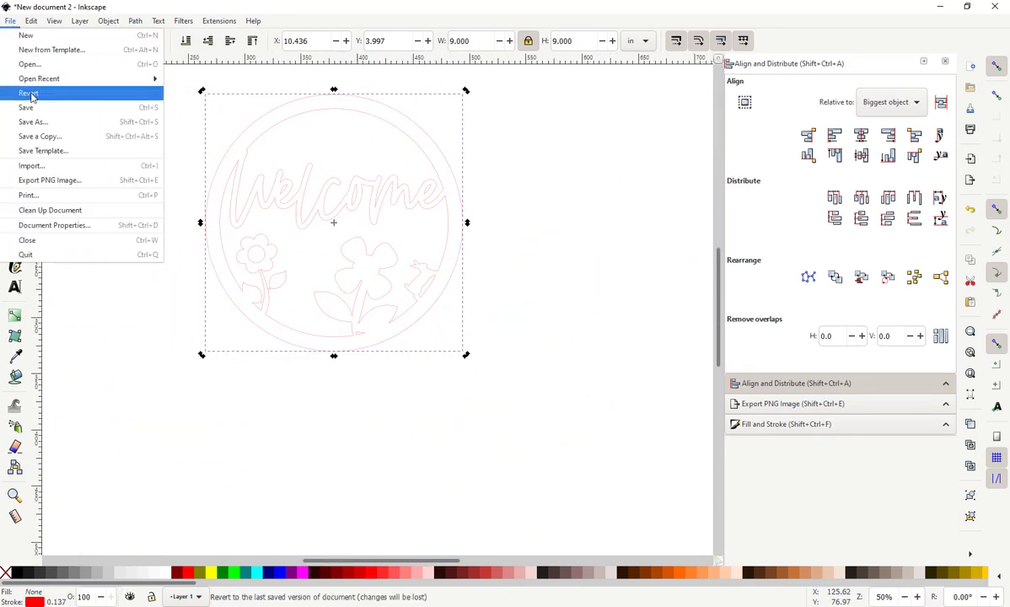
pyautogui.click(44, 165)
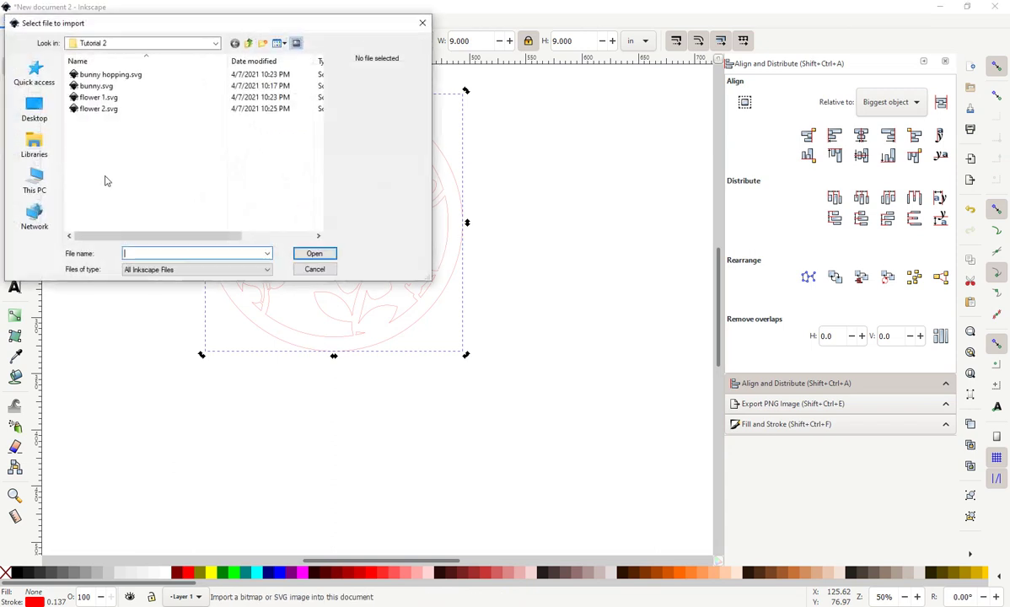
pyautogui.click(105, 75)
pyautogui.click(98, 86)
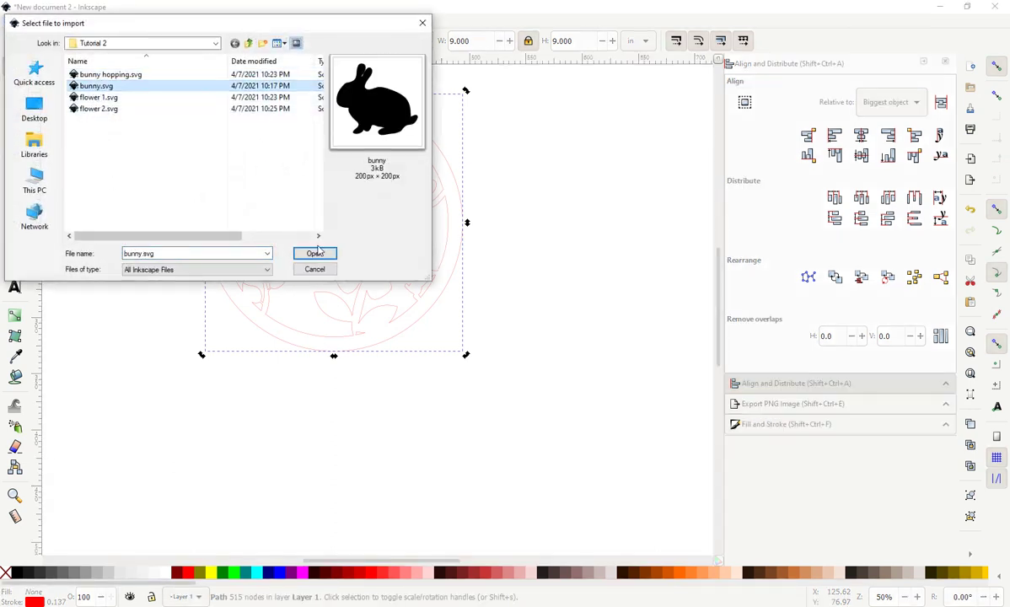
pyautogui.click(317, 253)
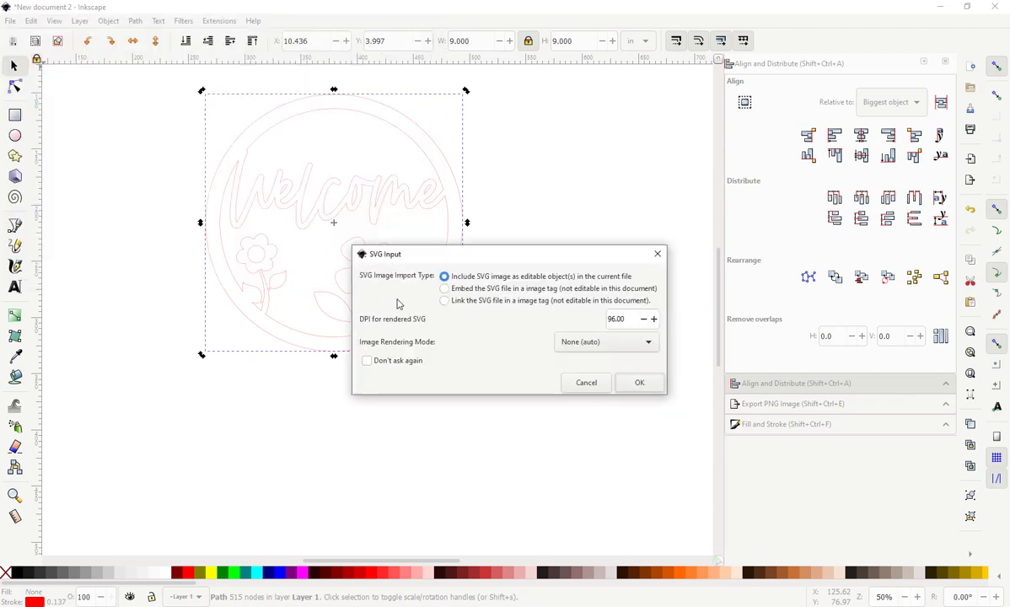
pyautogui.click(638, 383)
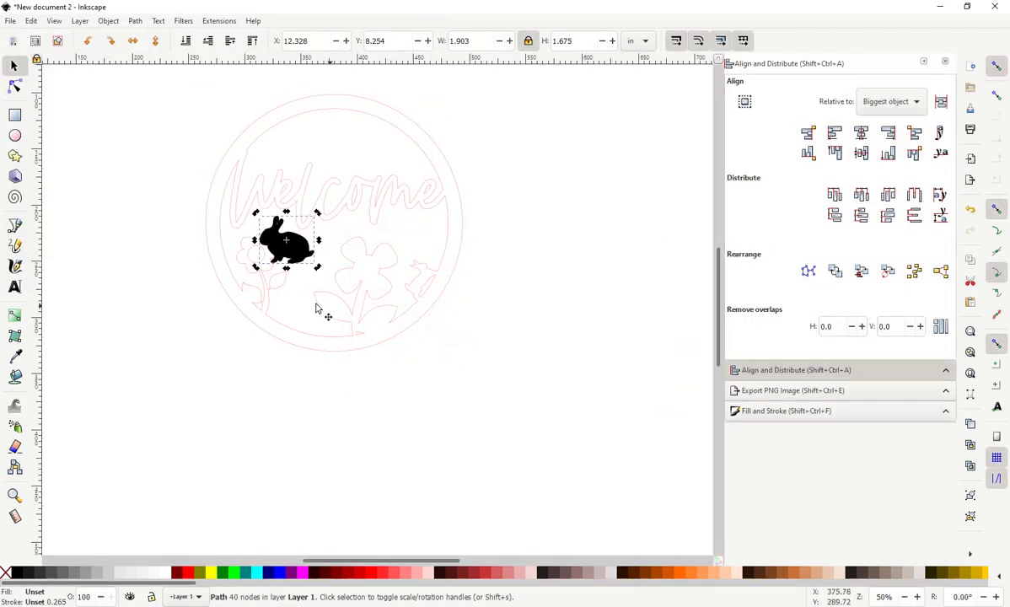
# Shrink the bunny to about 76%, tilt it slightly, and place it on the ring's inner edge.
pyautogui.moveTo(288, 267); pyautogui.dragTo(301, 333)
pyautogui.scroll(4, 301, 331)
pyautogui.scroll(2, 318, 454)
pyautogui.hscroll(-4, 318, 454)
pyautogui.moveTo(477, 402)
pyautogui.mouseDown()
pyautogui.moveTo(467, 409)
pyautogui.moveTo(464, 395)
pyautogui.mouseUp()
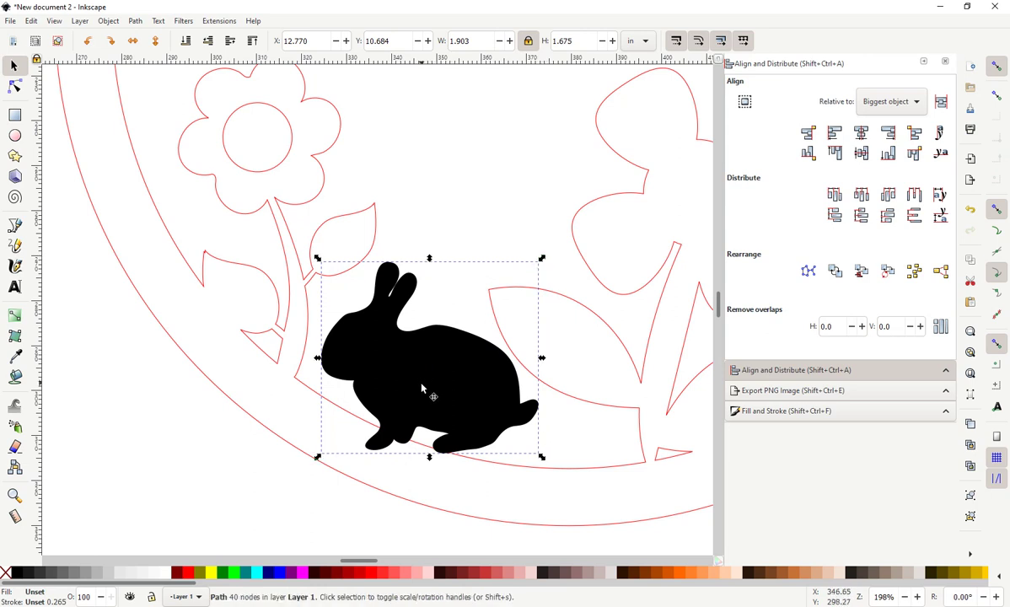
pyautogui.moveTo(542, 258); pyautogui.dragTo(498, 317)
pyautogui.moveTo(318, 315); pyautogui.dragTo(368, 325)
pyautogui.moveTo(391, 402); pyautogui.dragTo(415, 399)
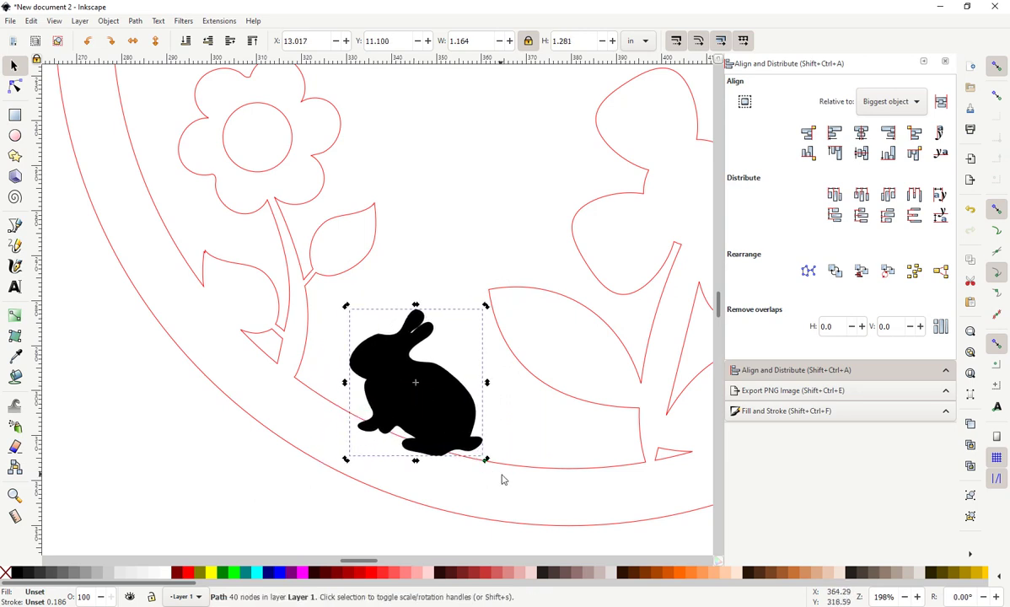
# Union the bunny with the ring outline into one path.
pyautogui.keyDown('shift'); pyautogui.click(514, 470); pyautogui.keyUp('shift')
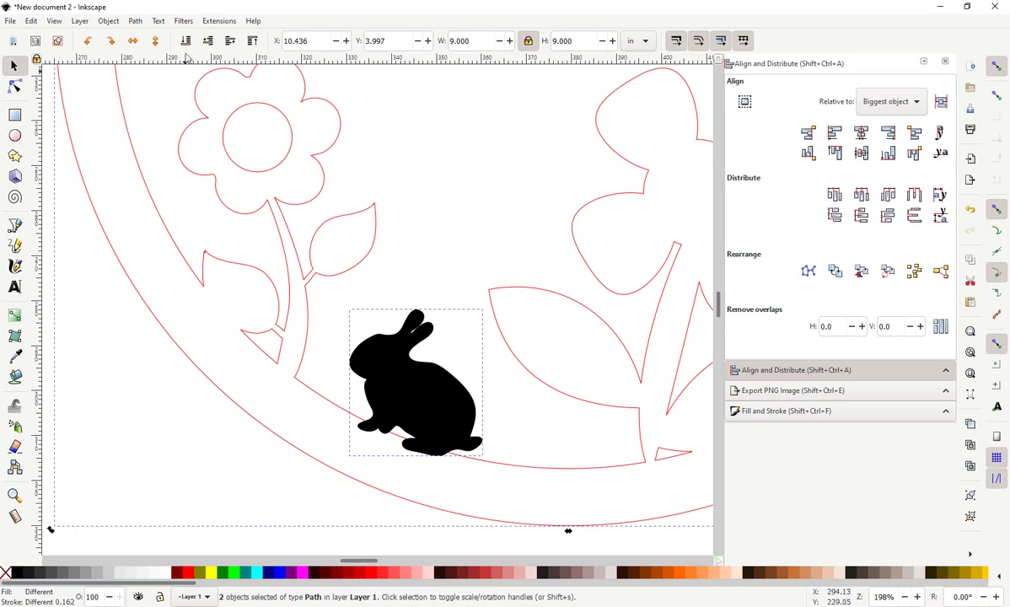
pyautogui.click(134, 20)
pyautogui.click(160, 85)
# Rubber-band select the entire 552-node welded design and show its Fill and Stroke settings.
pyautogui.click(452, 241)
pyautogui.scroll(-5, 451, 243)
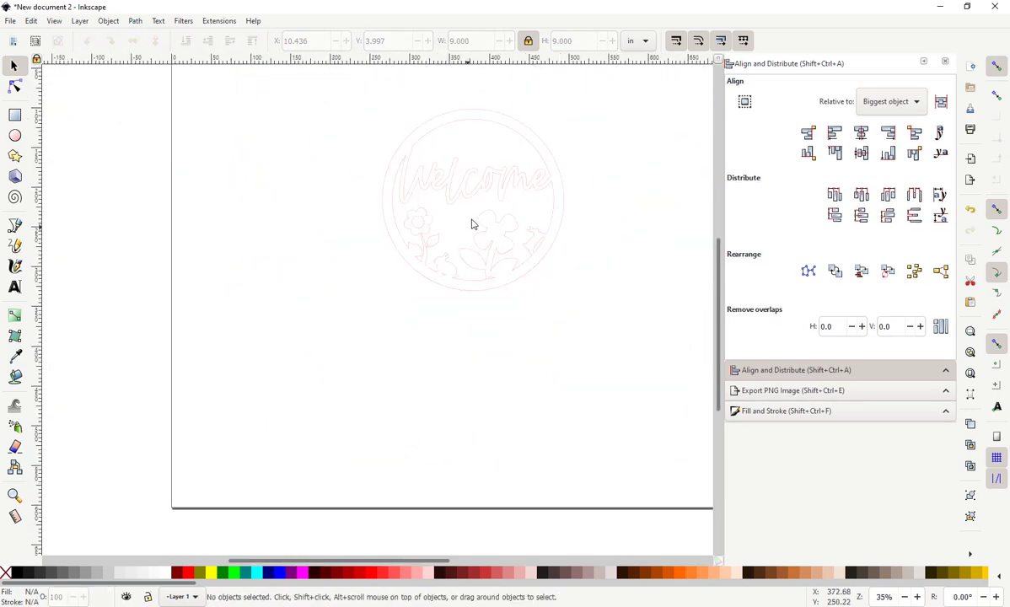
pyautogui.scroll(3, 446, 244)
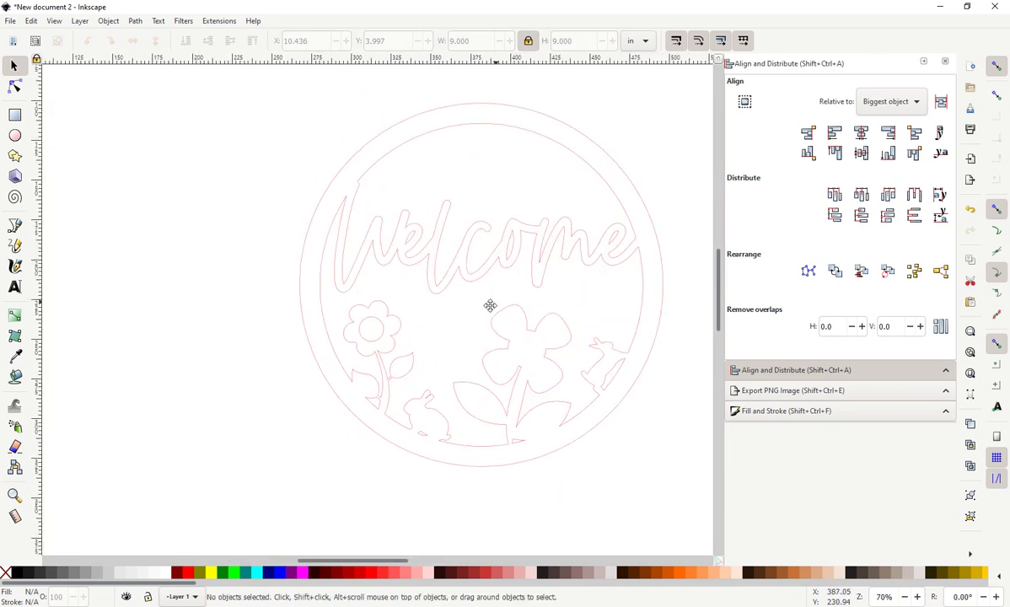
pyautogui.hscroll(2, 480, 306)
pyautogui.moveTo(158, 103); pyautogui.dragTo(649, 498)
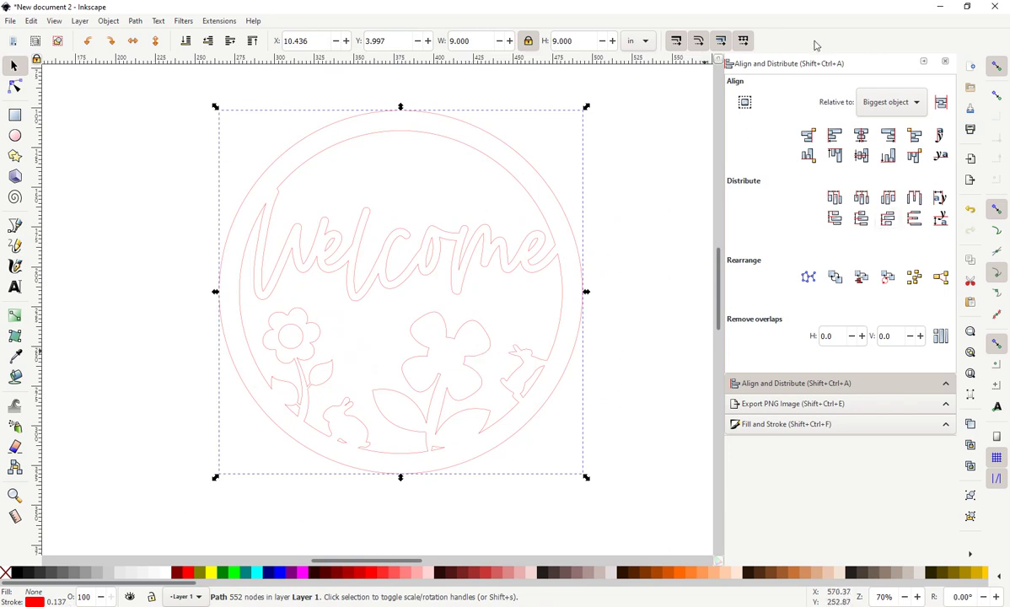
pyautogui.click(754, 422)
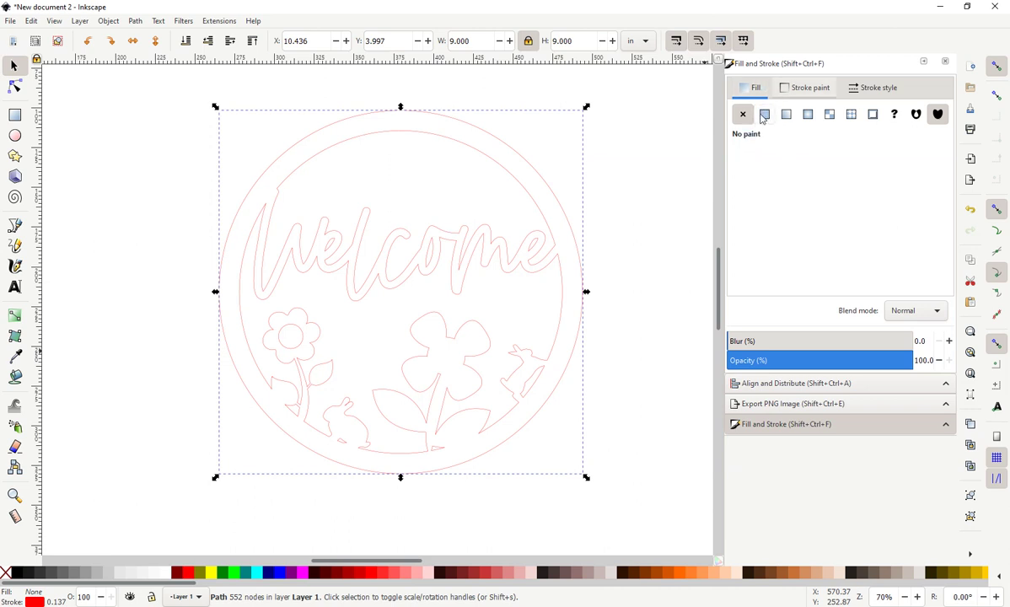
# Apply a flat dark grey fill (575552ff) to the welded design.
pyautogui.click(764, 115)
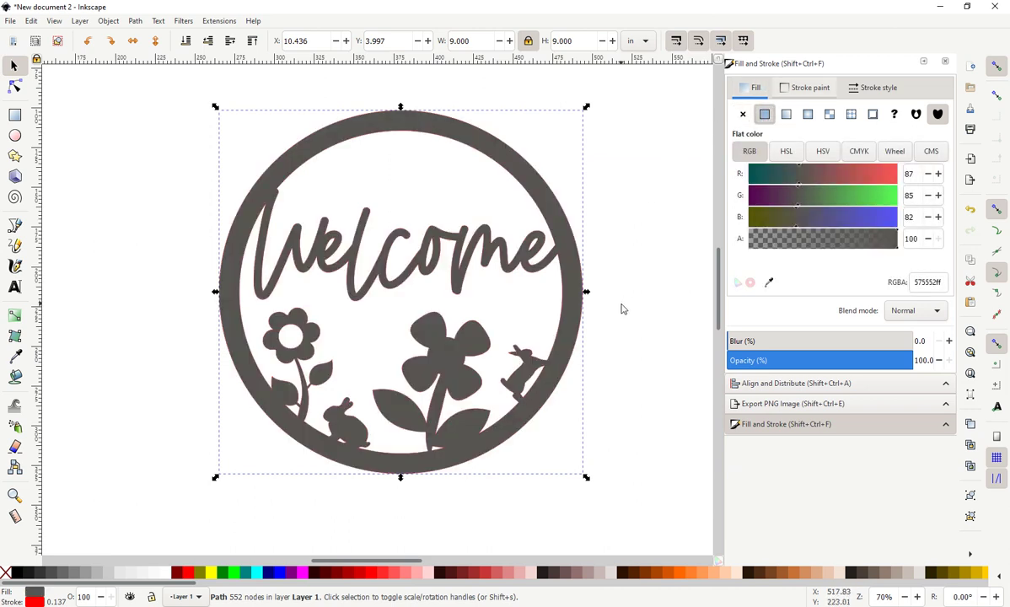